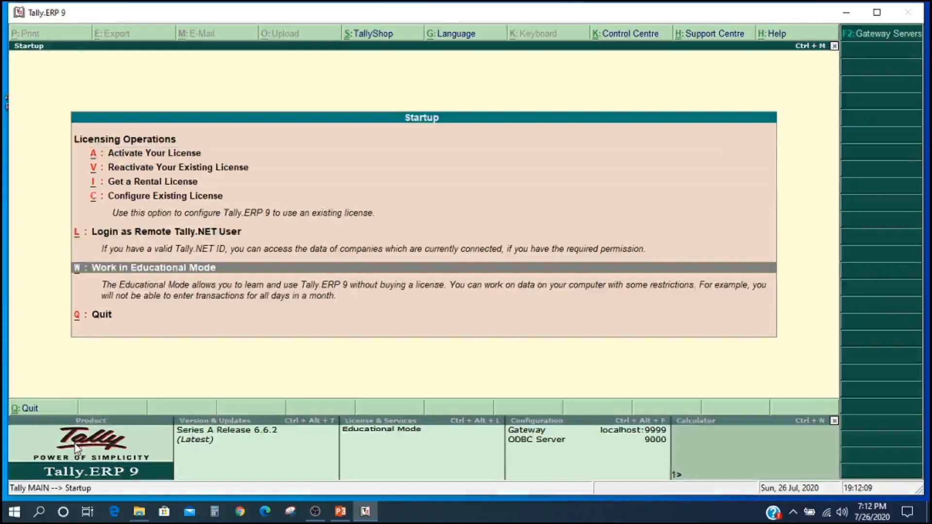
Enter Educational Mode and open the form for creating a new company
{"action": "key", "text": "Return"}
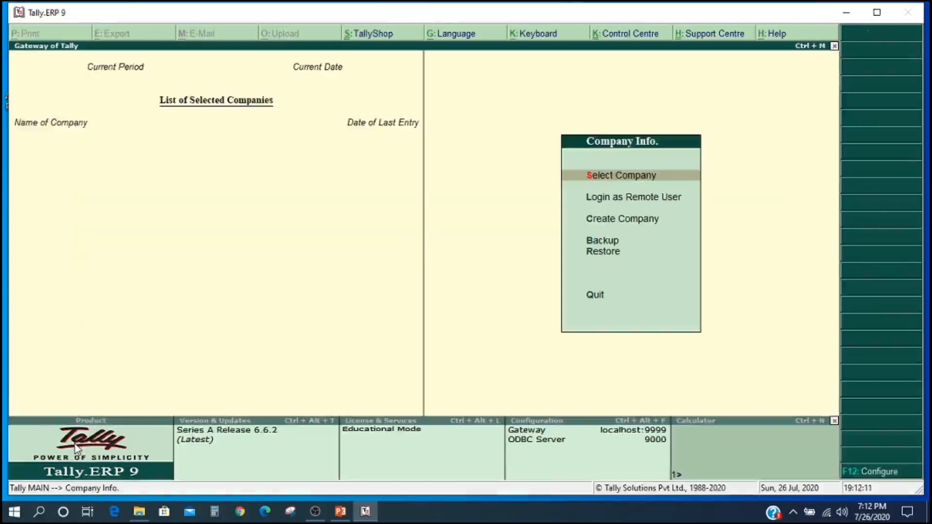
{"action": "key", "text": "Down"}
{"action": "key", "text": "Down"}
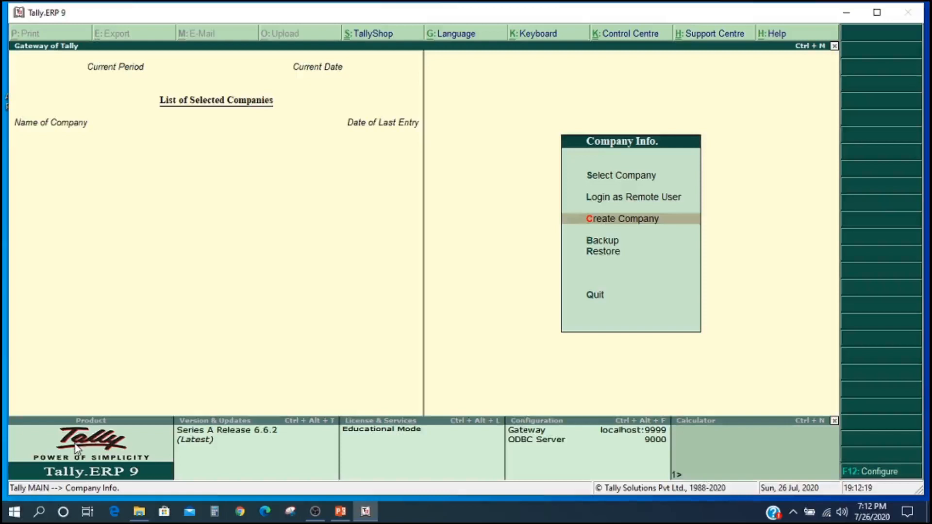
{"action": "key", "text": "Return"}
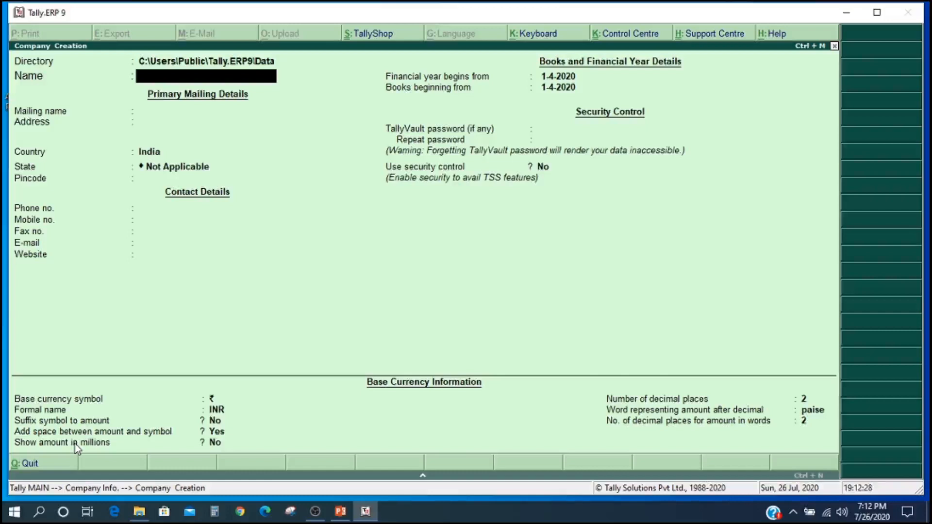
Name the company "Multiple Currencies Yt", with India as the country and Tamil Nadu as the state
{"action": "type", "text": "Multiple"}
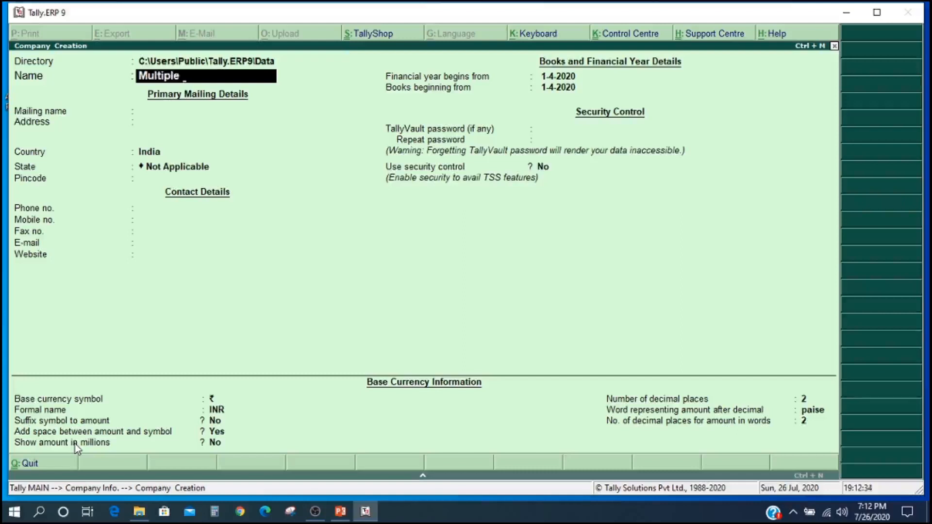
{"action": "type", "text": " Currencies Yt"}
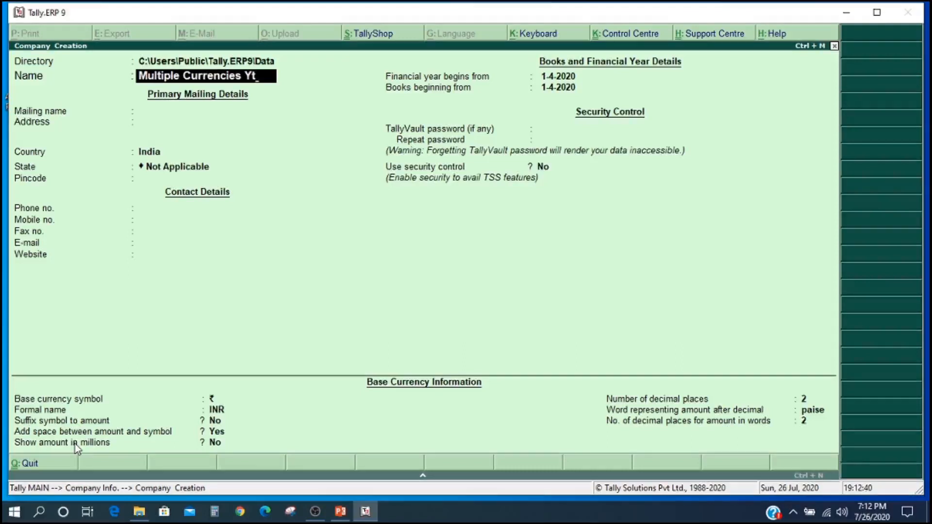
{"action": "key", "text": "Return"}
{"action": "key", "text": "Return"}
{"action": "key", "text": "Return"}
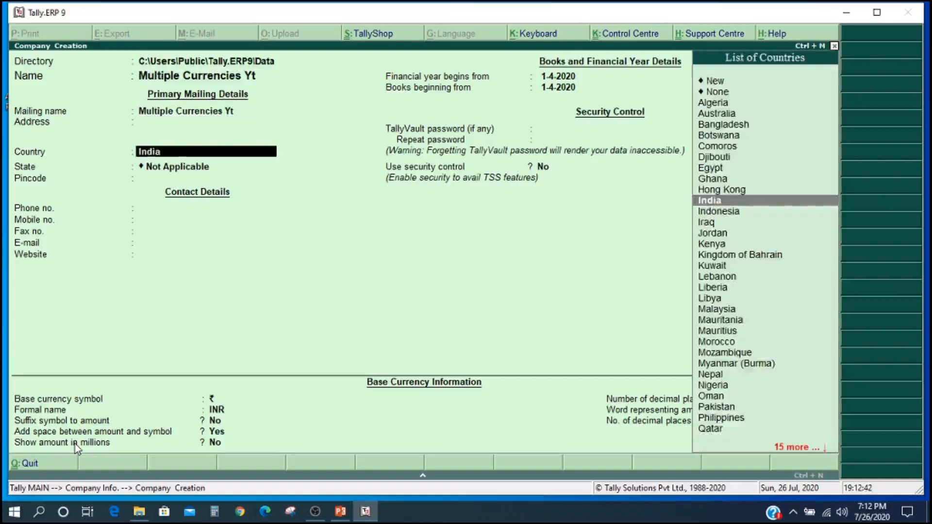
{"action": "key", "text": "Return"}
{"action": "type", "text": "T"}
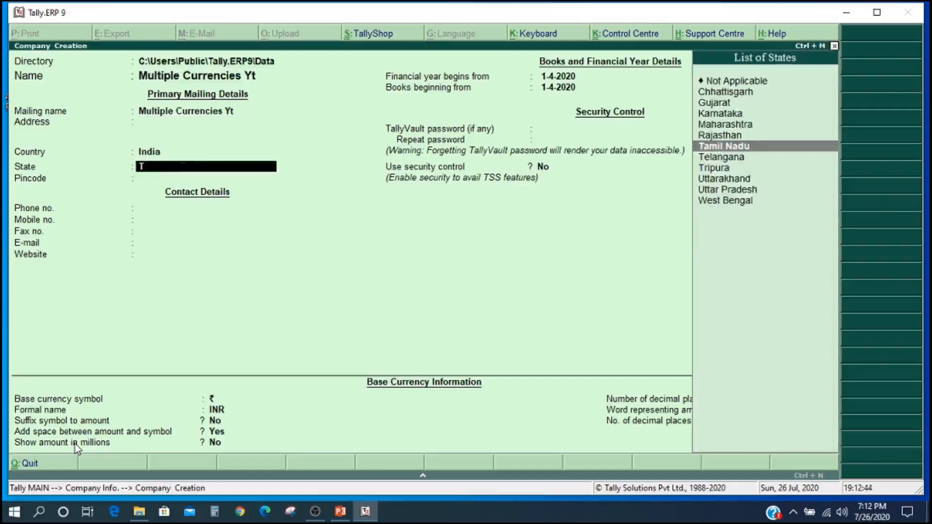
{"action": "key", "text": "Return"}
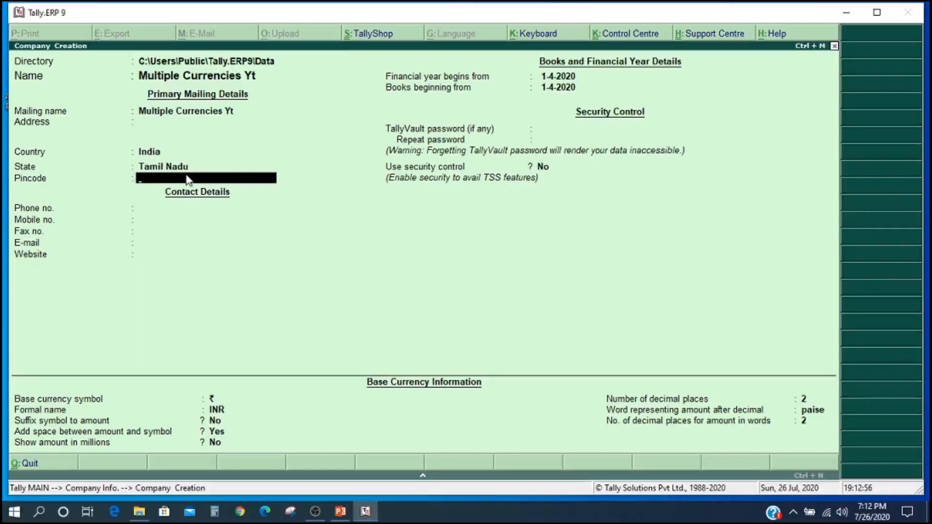
Leave the contact details and security fields blank, keep the default INR currency settings, and save the company
{"action": "key", "text": "Return"}
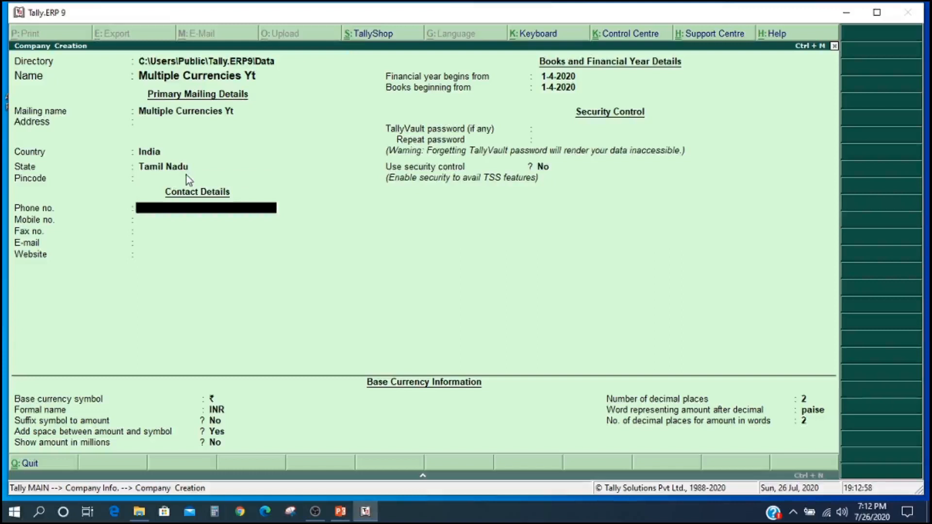
{"action": "key", "text": "Return"}
{"action": "key", "text": "Return"}
{"action": "key", "text": "Return"}
{"action": "key", "text": "Return"}
{"action": "key", "text": "Return"}
{"action": "key", "text": "Return"}
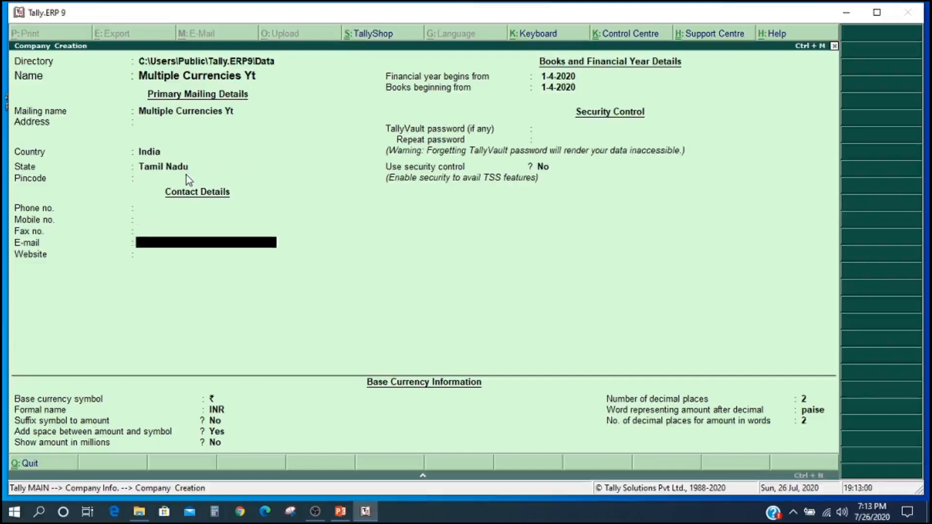
{"action": "key", "text": "Return"}
{"action": "key", "text": "Return"}
{"action": "key", "text": "Return"}
{"action": "key", "text": "Return"}
{"action": "key", "text": "Return"}
{"action": "key", "text": "Return"}
{"action": "key", "text": "Return"}
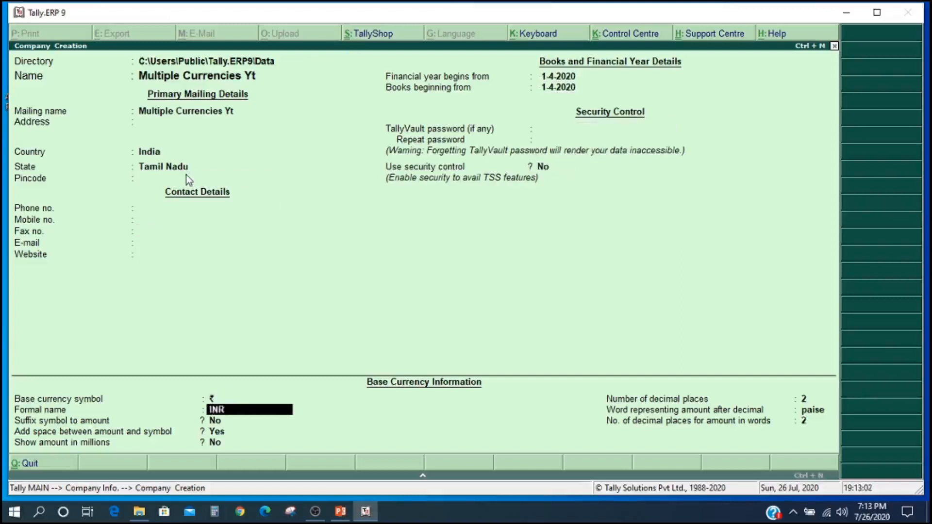
{"action": "key", "text": "Return"}
{"action": "key", "text": "Return"}
{"action": "key", "text": "Return"}
{"action": "key", "text": "Return"}
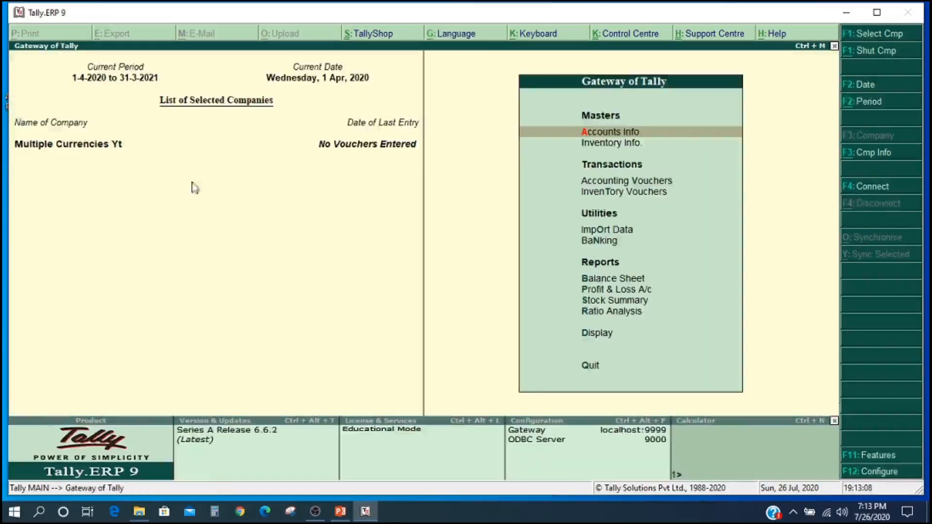
In the company's accounting features, set Maintain accounts only to Yes
{"action": "left_click", "coordinate": [860, 461]}
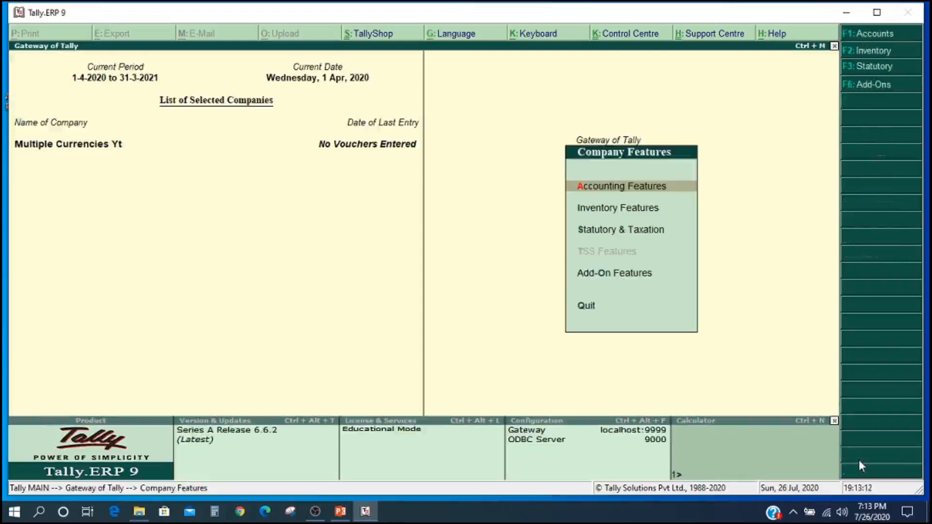
{"action": "key", "text": "Return"}
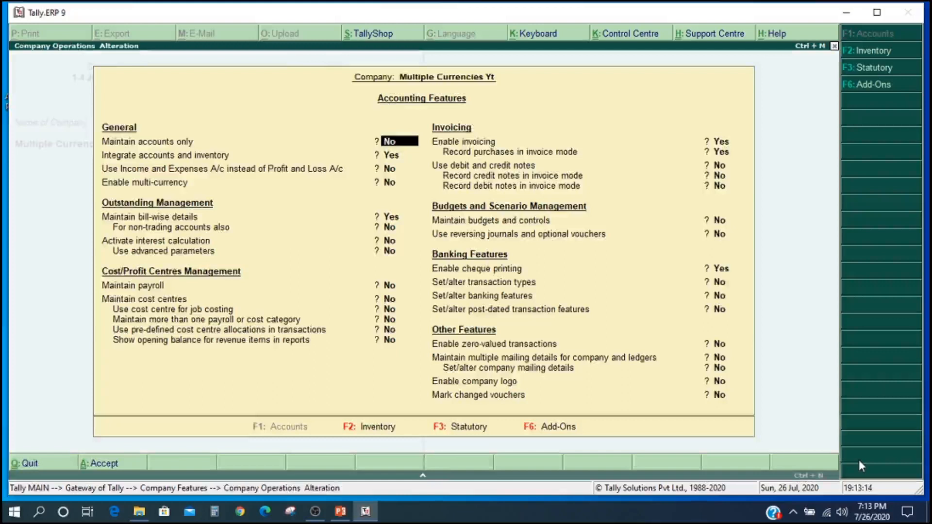
{"action": "key", "text": "y"}
{"action": "key", "text": "Return"}
{"action": "key", "text": "Return"}
{"action": "key", "text": "Return"}
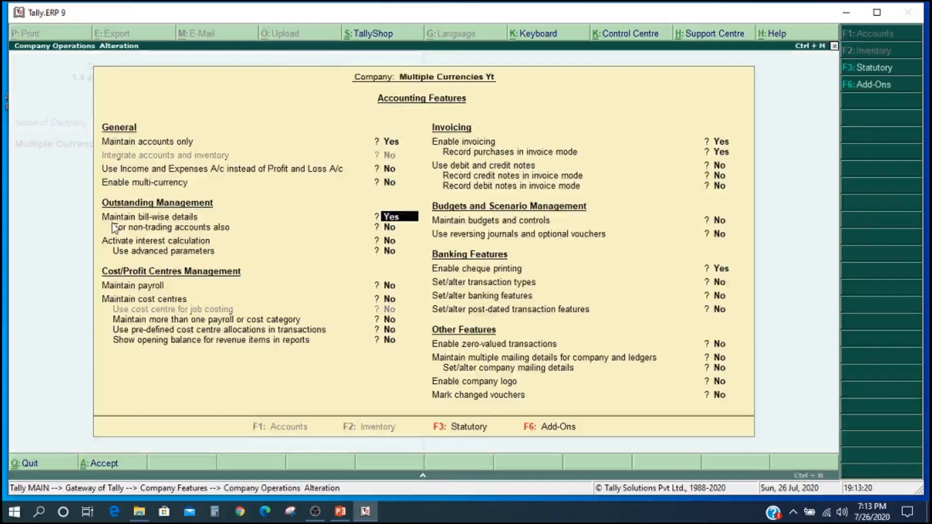
Set Enable multi-currency to Yes, save the accounting features, and return to the Gateway of Tally
{"action": "key", "text": "Return"}
{"action": "key", "text": "Up"}
{"action": "key", "text": "Up"}
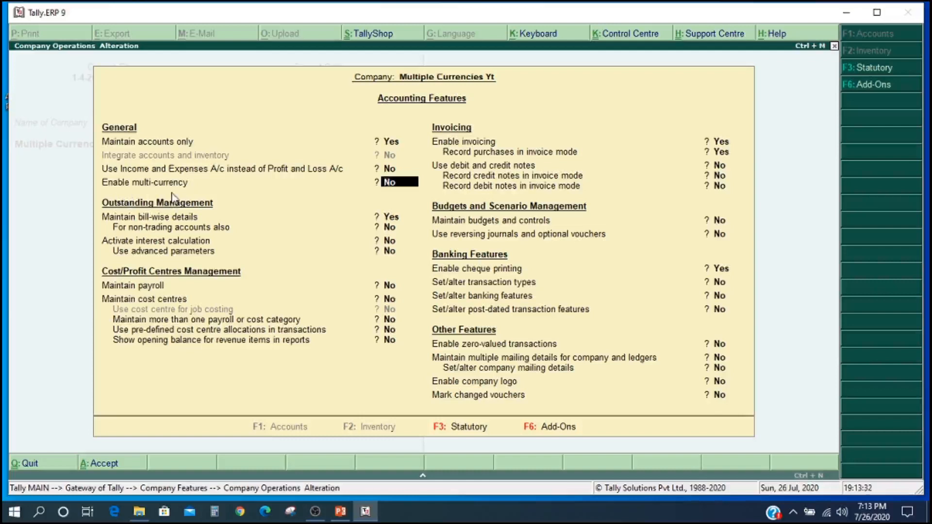
{"action": "type", "text": "y"}
{"action": "key", "text": "Return"}
{"action": "key", "text": "Return"}
{"action": "key", "text": "Return"}
{"action": "key", "text": "Return"}
{"action": "key", "text": "Return"}
{"action": "key", "text": "Return"}
{"action": "key", "text": "Return"}
{"action": "key", "text": "Return"}
{"action": "key", "text": "Return"}
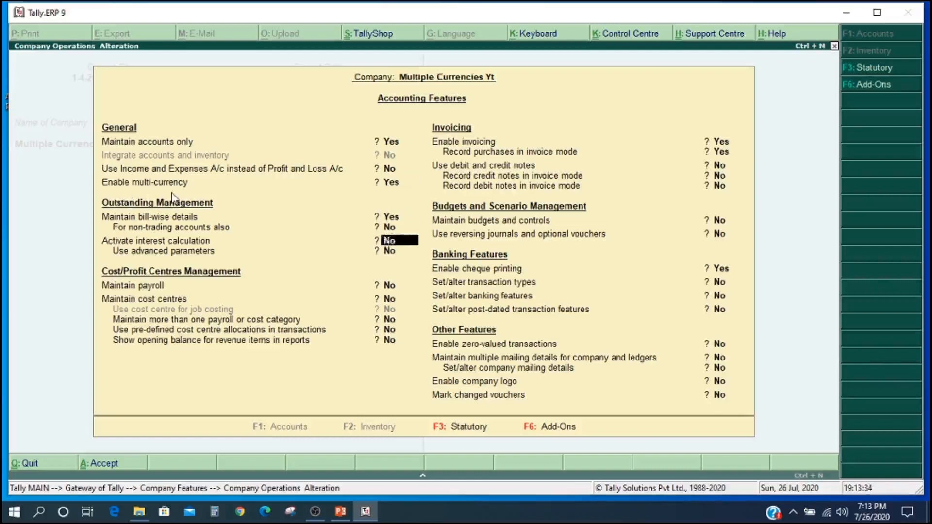
{"action": "key", "text": "Return"}
{"action": "key", "text": "Return"}
{"action": "key", "text": "Return"}
{"action": "key", "text": "Return"}
{"action": "key", "text": "Return"}
{"action": "key", "text": "Return"}
{"action": "key", "text": "Return"}
{"action": "key", "text": "Return"}
{"action": "key", "text": "Return"}
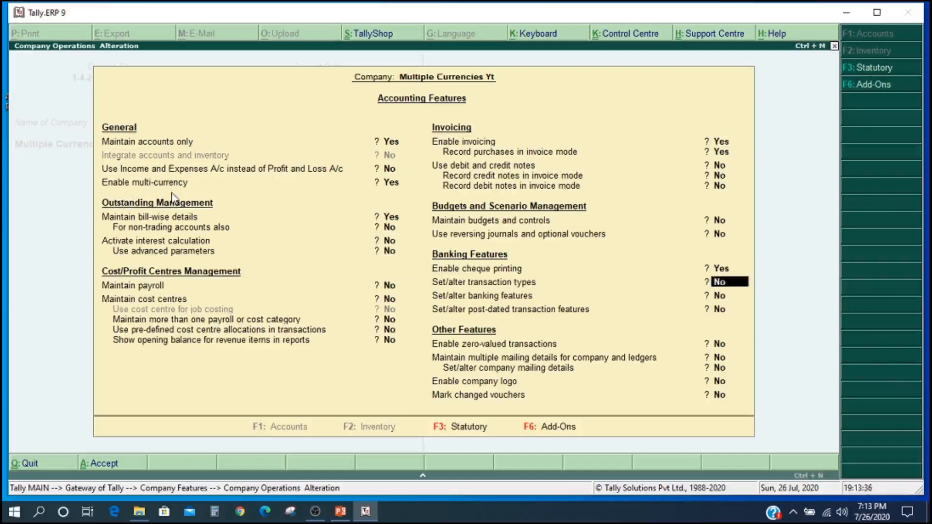
{"action": "key", "text": "Return"}
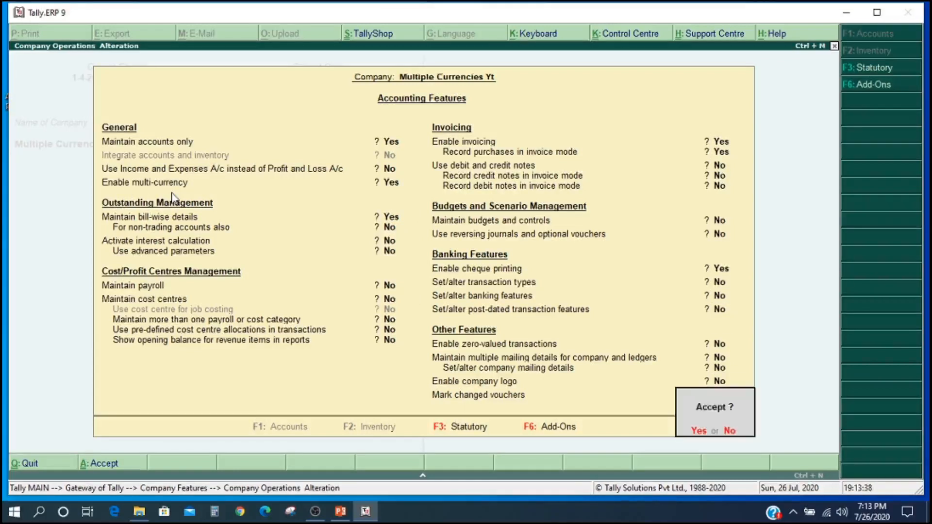
{"action": "key", "text": "Return"}
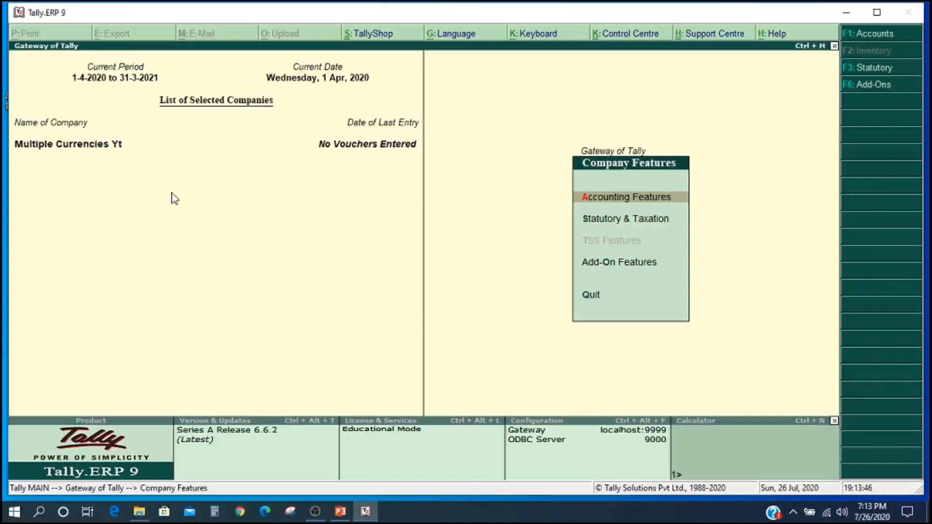
{"action": "key", "text": "Escape"}
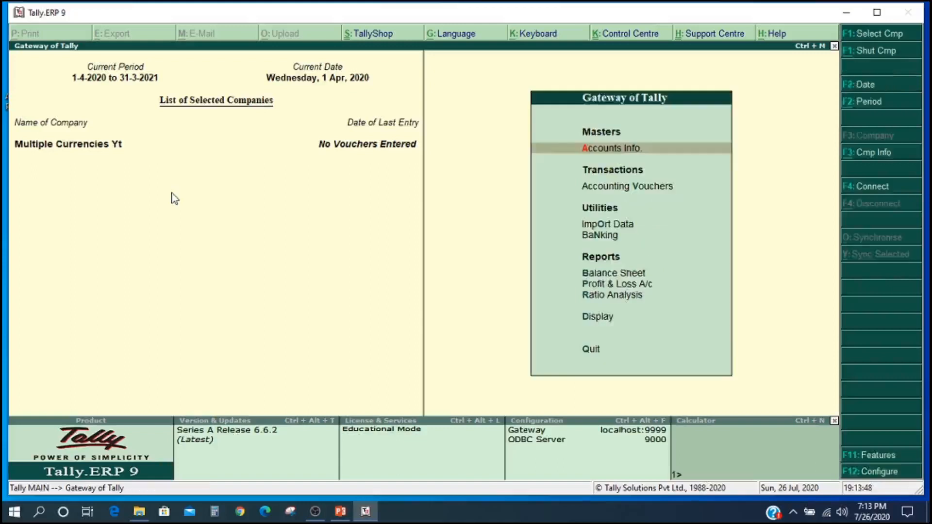
Start a new currency with the symbol $ and the formal name "Us Dollor"
{"action": "key", "text": "Return"}
{"action": "key", "text": "Down"}
{"action": "key", "text": "Down"}
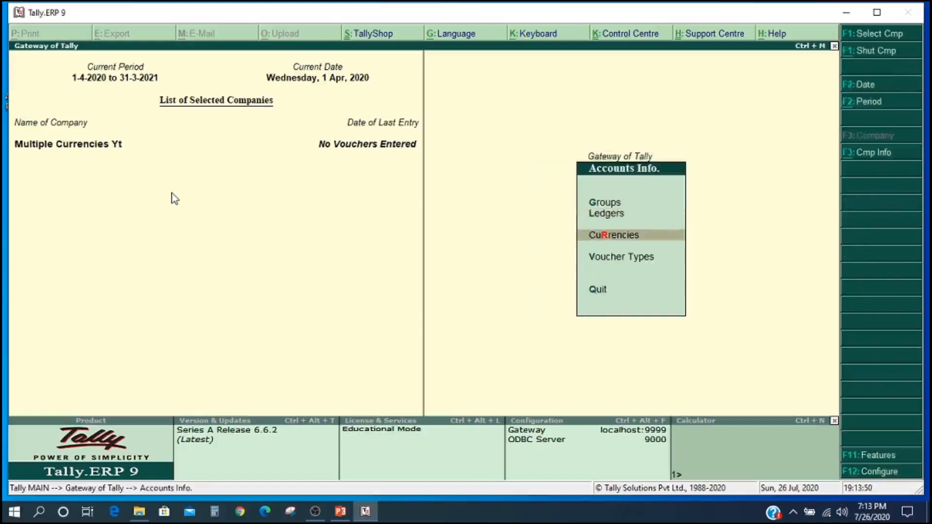
{"action": "key", "text": "Return"}
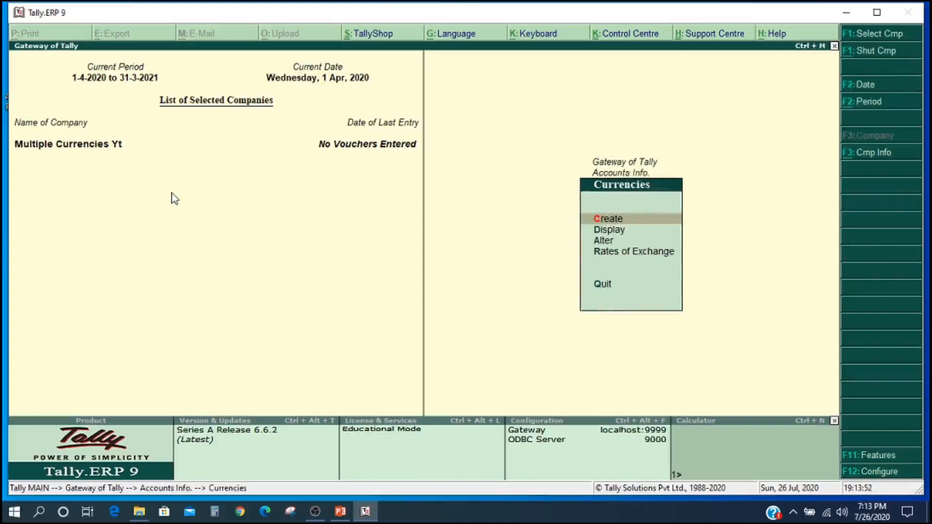
{"action": "key", "text": "Return"}
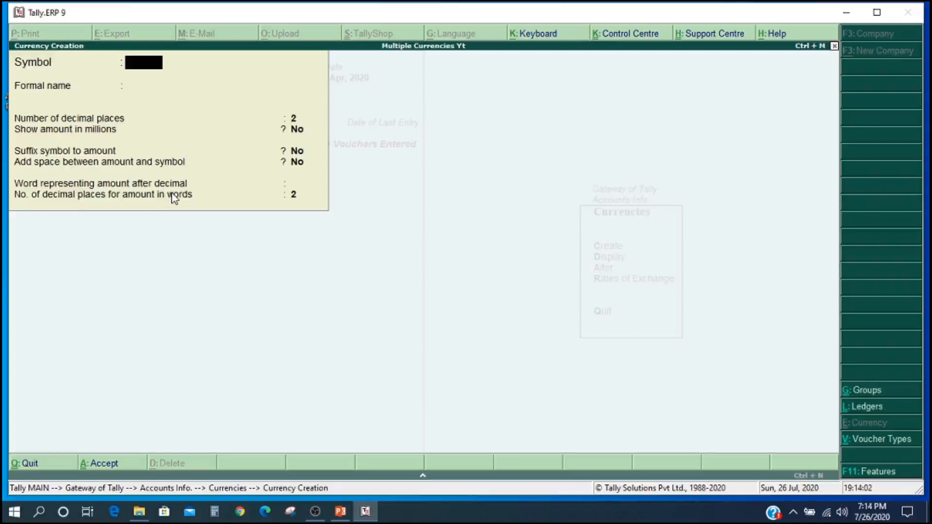
{"action": "type", "text": "$"}
{"action": "key", "text": "Return"}
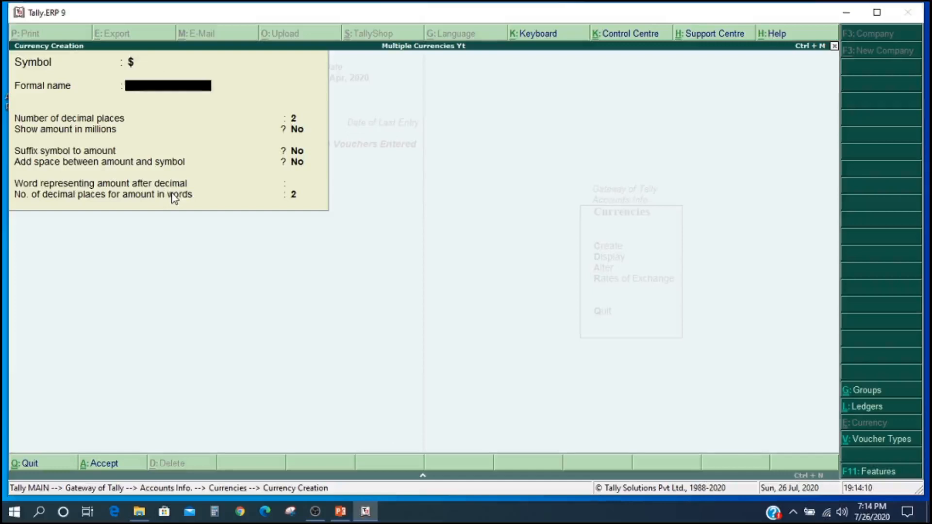
{"action": "type", "text": "Us Dollor"}
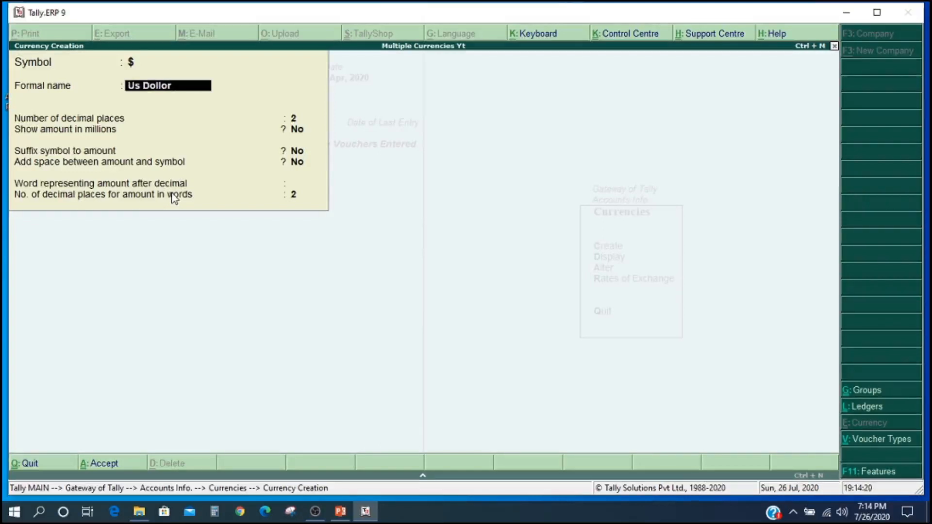
{"action": "key", "text": "Return"}
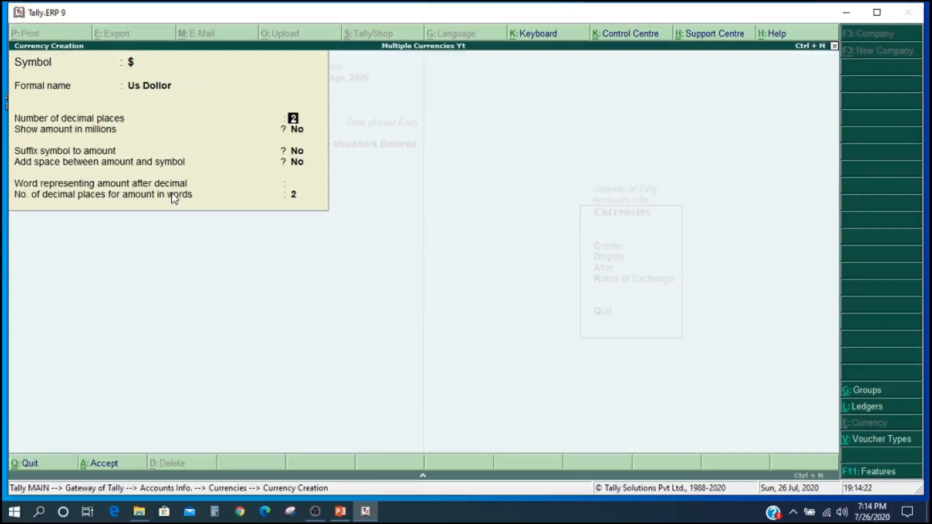
Keep the currency's default formatting with 2 decimal places, enter "cent" as the word after the decimal, and save it
{"action": "key", "text": "Return"}
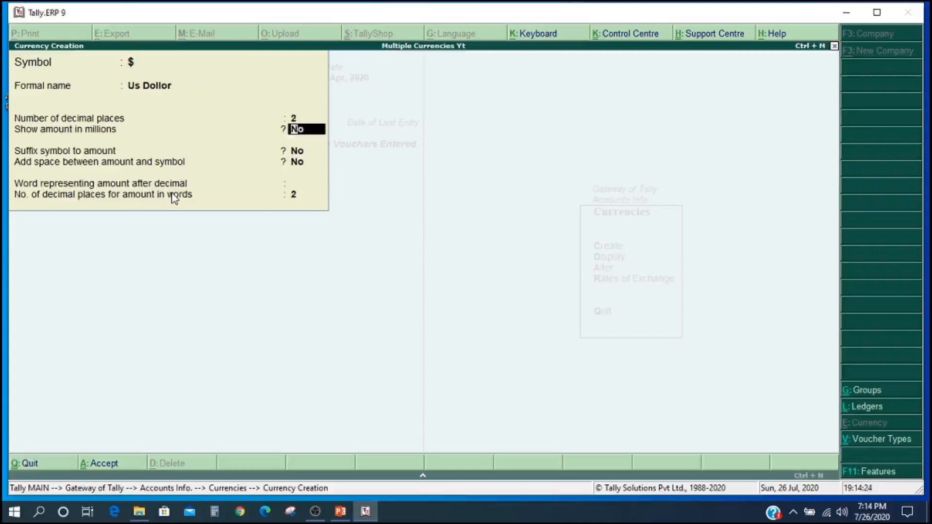
{"action": "key", "text": "Return"}
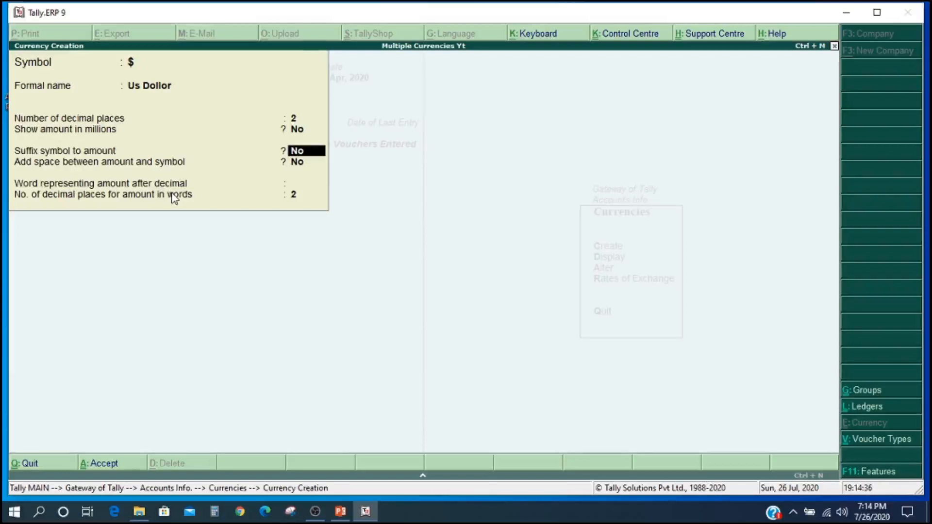
{"action": "key", "text": "Return"}
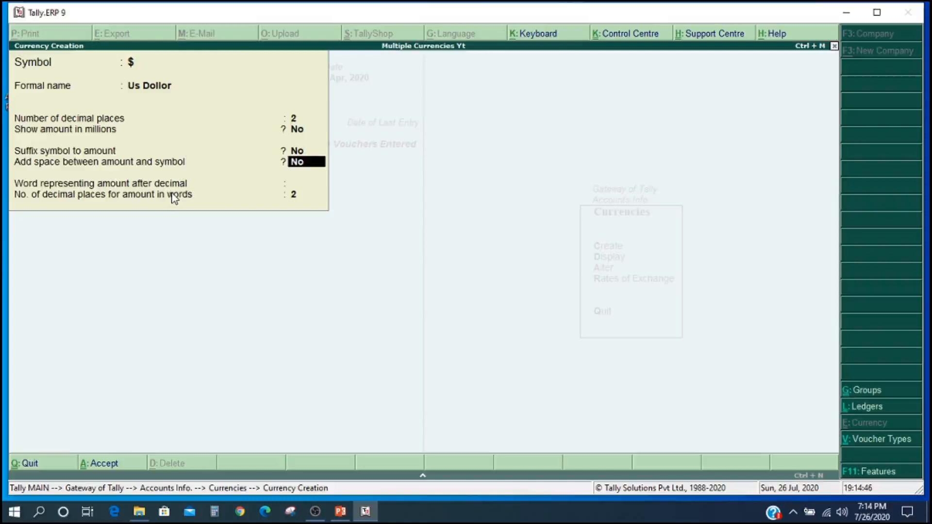
{"action": "key", "text": "Return"}
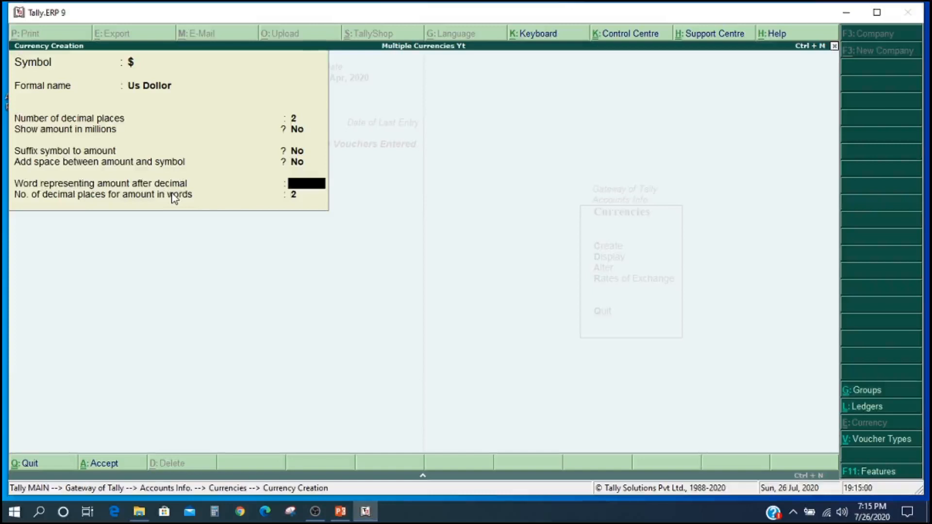
{"action": "type", "text": "cent"}
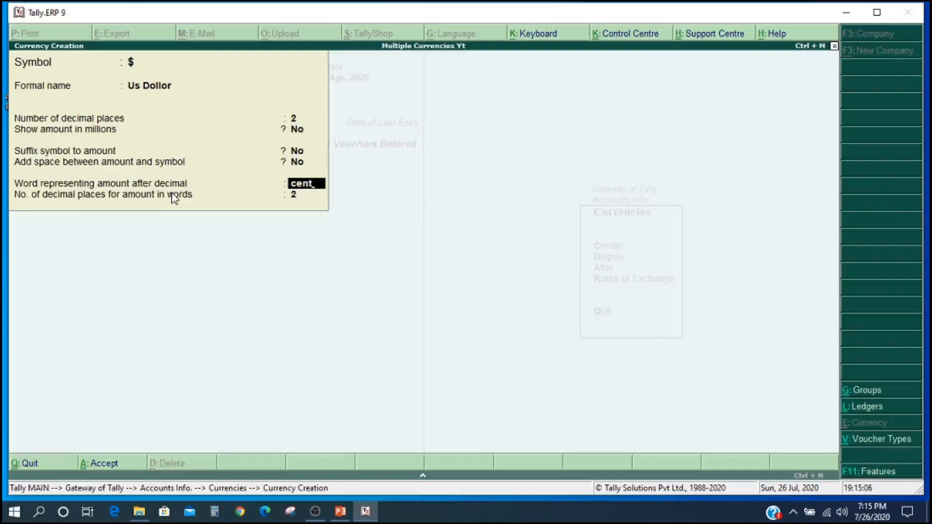
{"action": "key", "text": "Return"}
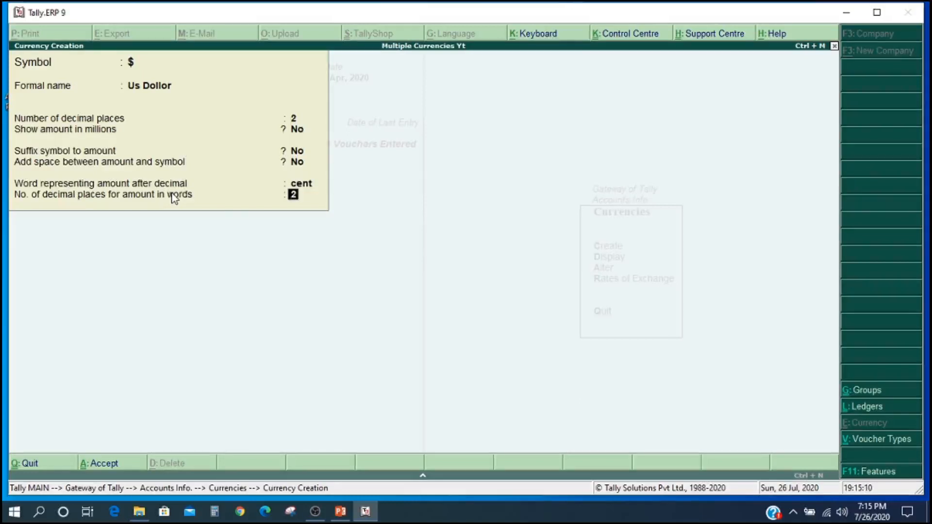
{"action": "key", "text": "Return"}
{"action": "key", "text": "Return"}
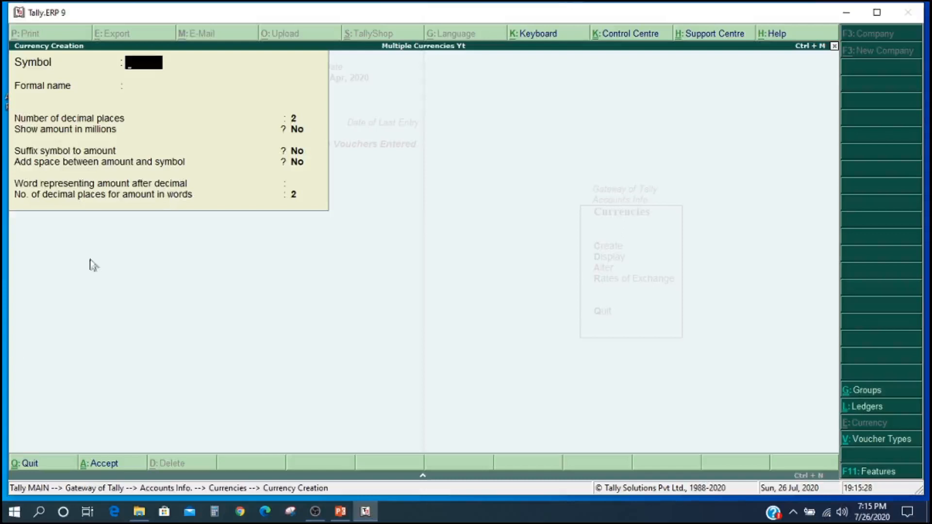
Open Character Map, copy the Pound Sign (£) from the Arial font, and return to the currency form in Tally.ERP 9
{"action": "left_click", "coordinate": [40, 512]}
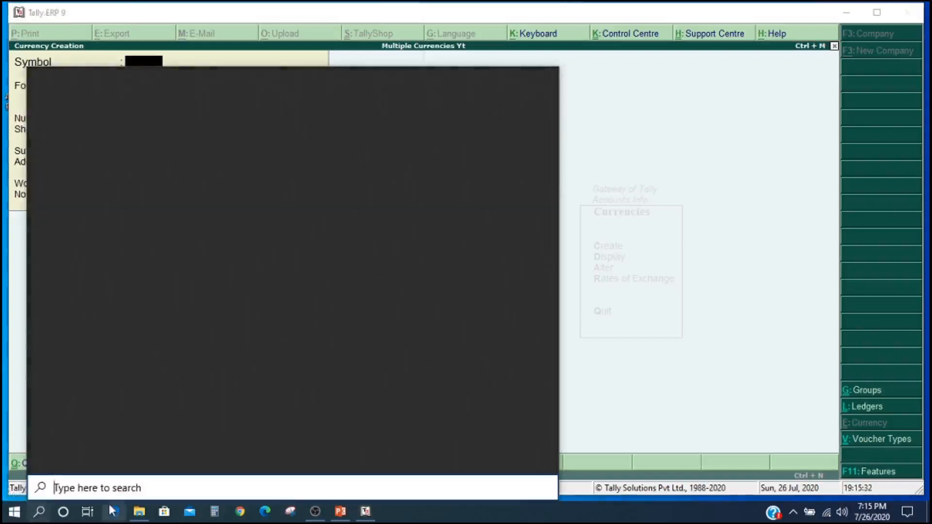
{"action": "type", "text": "ch"}
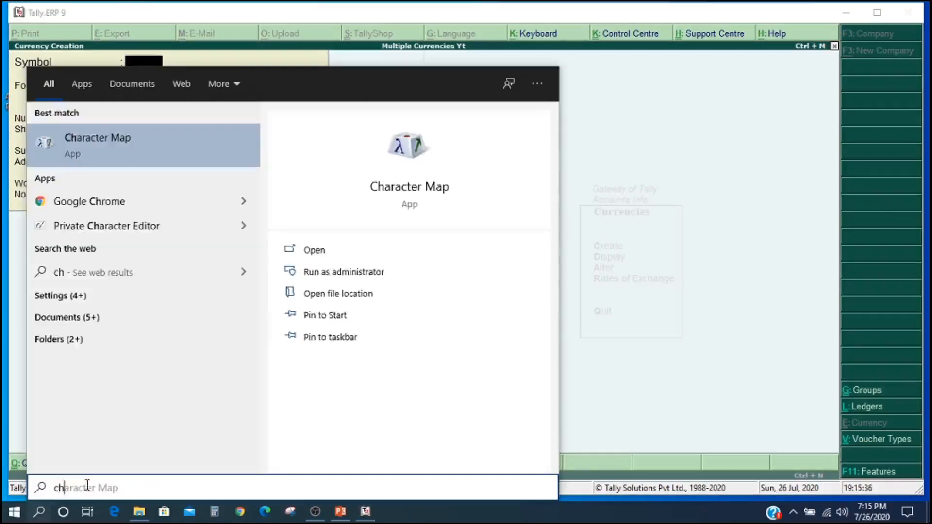
{"action": "left_click", "coordinate": [103, 143]}
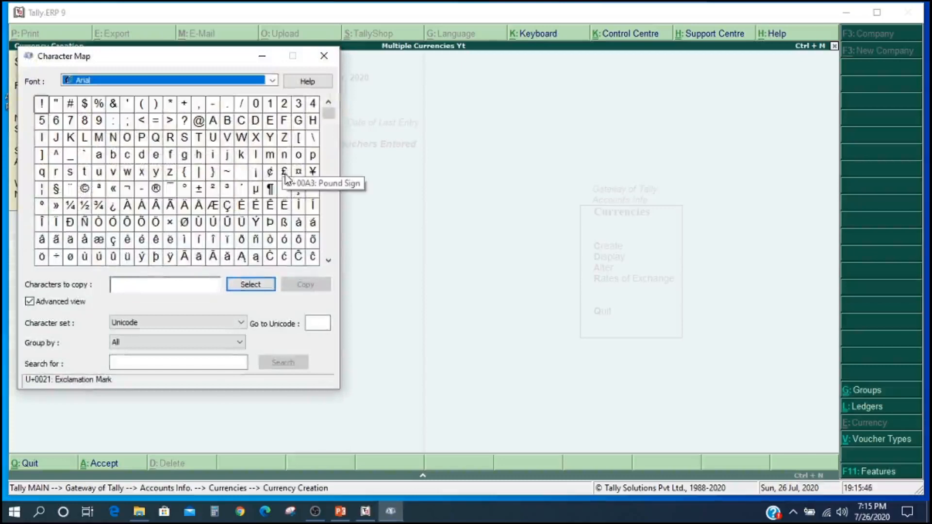
{"action": "left_click", "coordinate": [285, 174]}
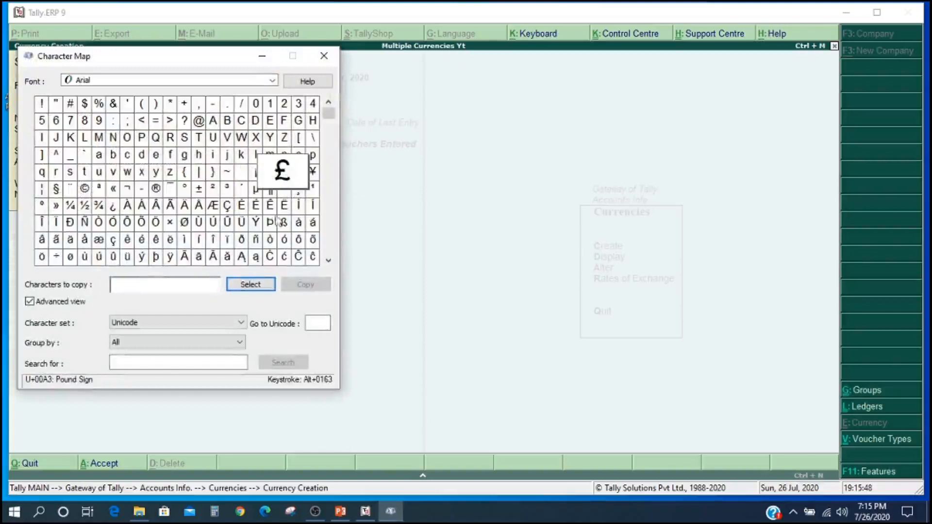
{"action": "left_click", "coordinate": [267, 283]}
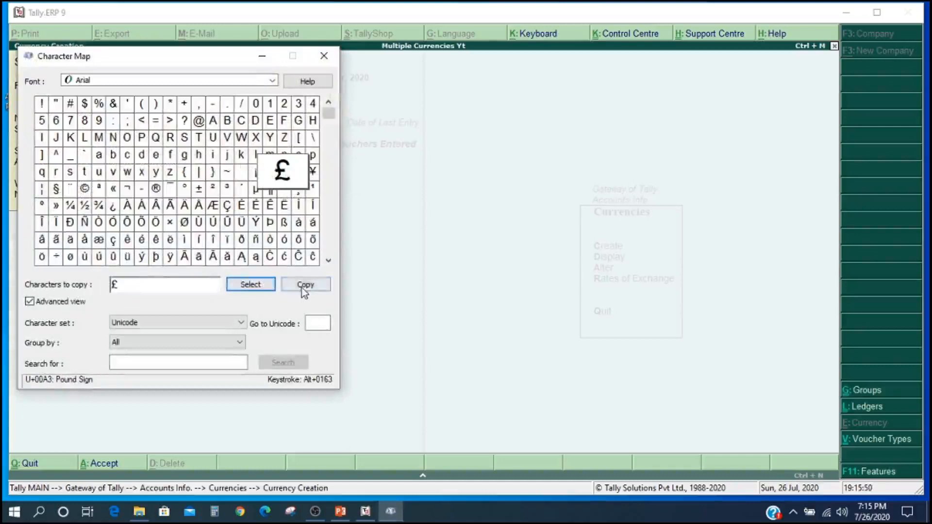
{"action": "left_click", "coordinate": [304, 286]}
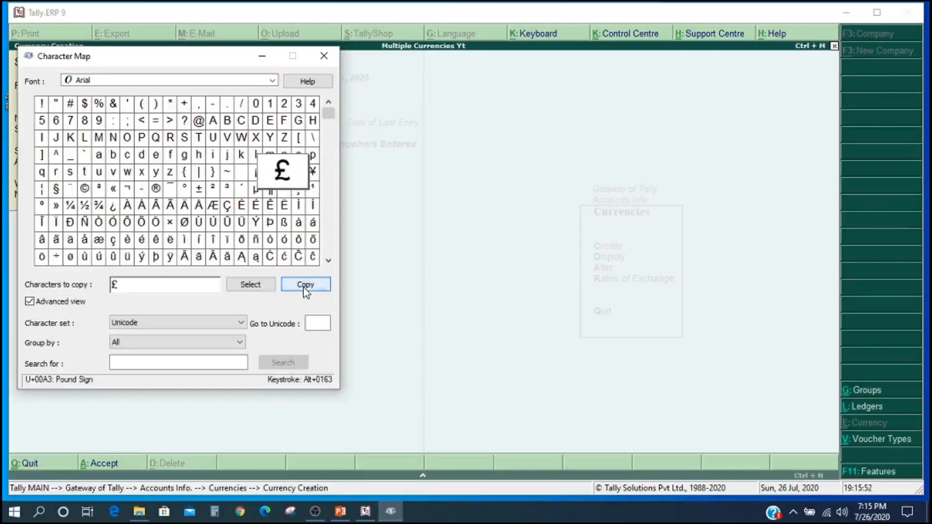
{"action": "left_click", "coordinate": [262, 56]}
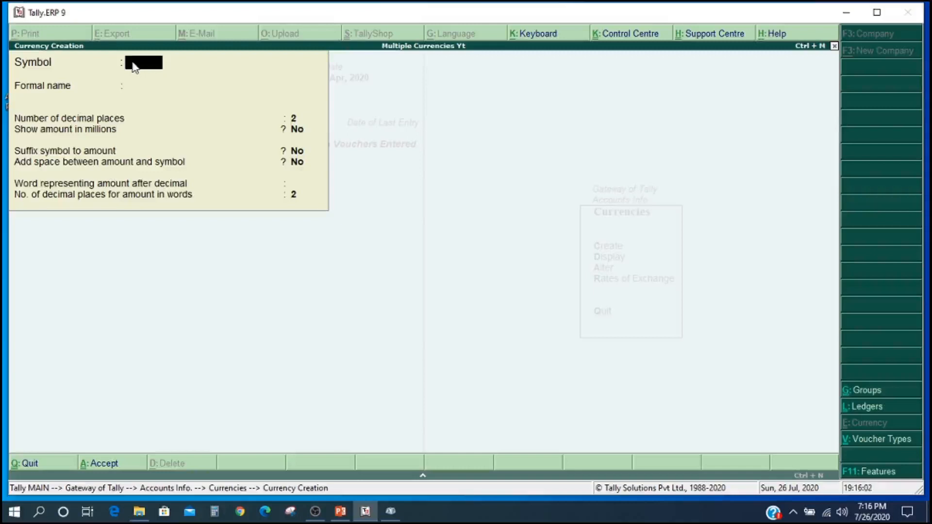
Paste £ as the new currency's symbol and enter "Pound" as its formal name
{"action": "type", "text": "$"}
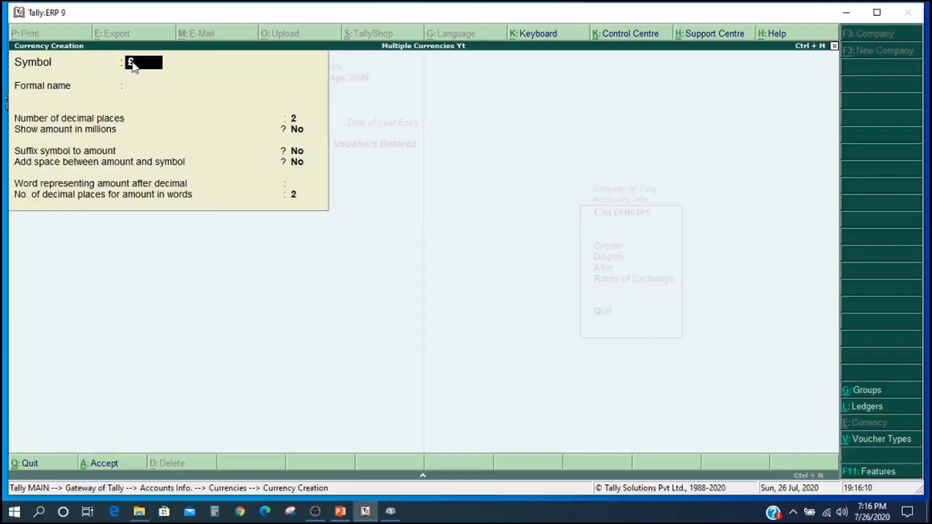
{"action": "key", "text": "Return"}
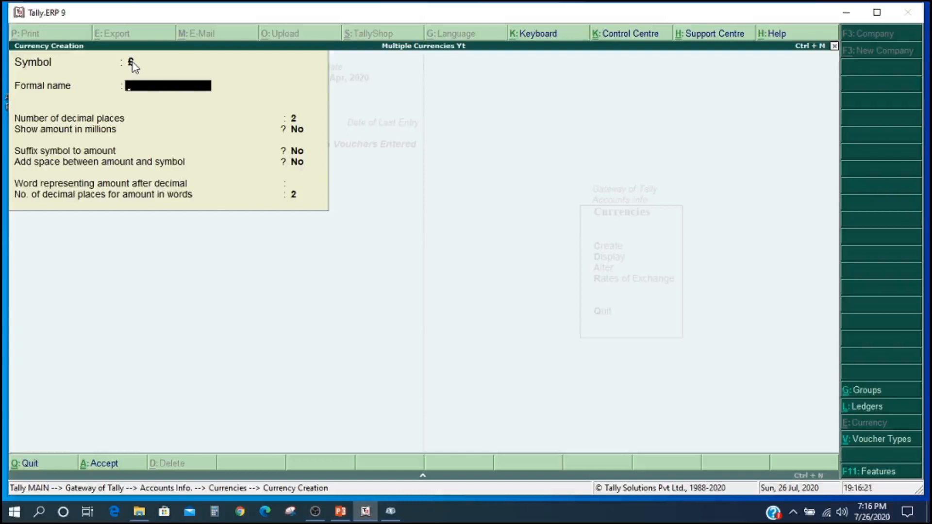
{"action": "type", "text": "P"}
{"action": "key", "text": "Return"}
Keep the pound's default formatting with 2 decimal places, enter "pence" as the word after the decimal, and save the currency
{"action": "key", "text": "Return"}
{"action": "key", "text": "Return"}
{"action": "key", "text": "Return"}
{"action": "key", "text": "Return"}
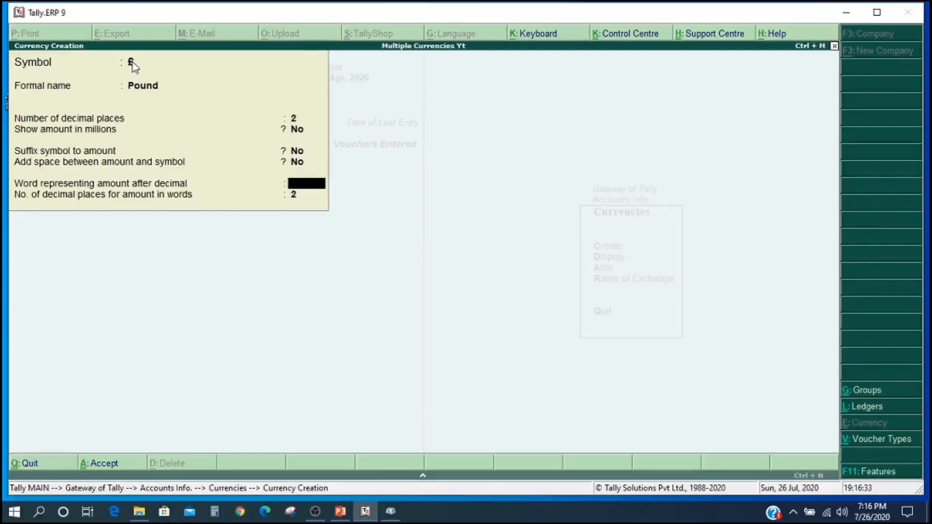
{"action": "type", "text": "pence"}
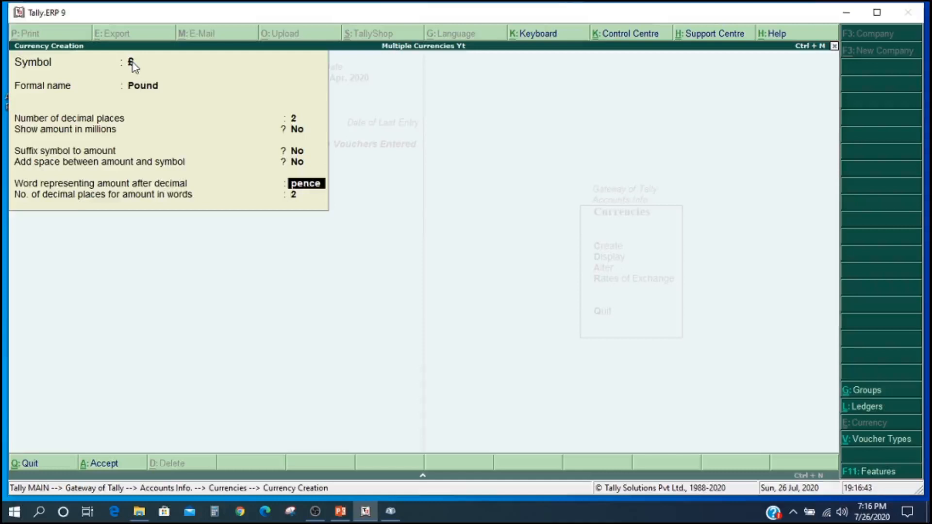
{"action": "key", "text": "Return"}
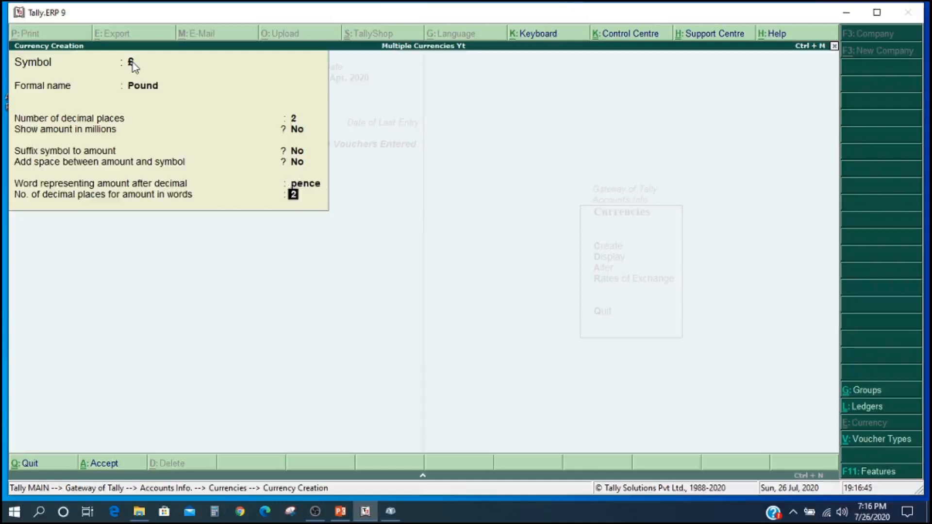
{"action": "key", "text": "Return"}
{"action": "key", "text": "Return"}
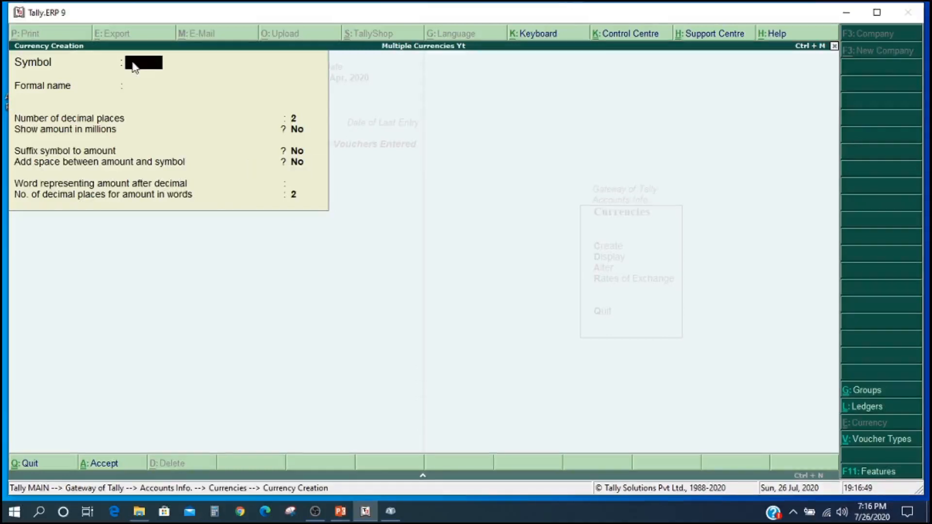
Leave currency creation for the Gateway of Tally and open the form for a new ledger
{"action": "key", "text": "Escape"}
{"action": "key", "text": "Return"}
{"action": "key", "text": "Escape"}
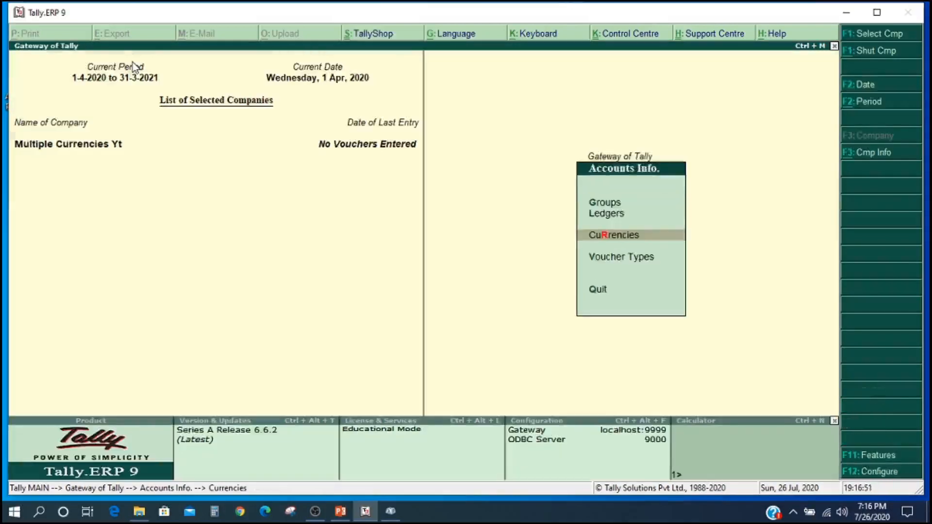
{"action": "key", "text": "Escape"}
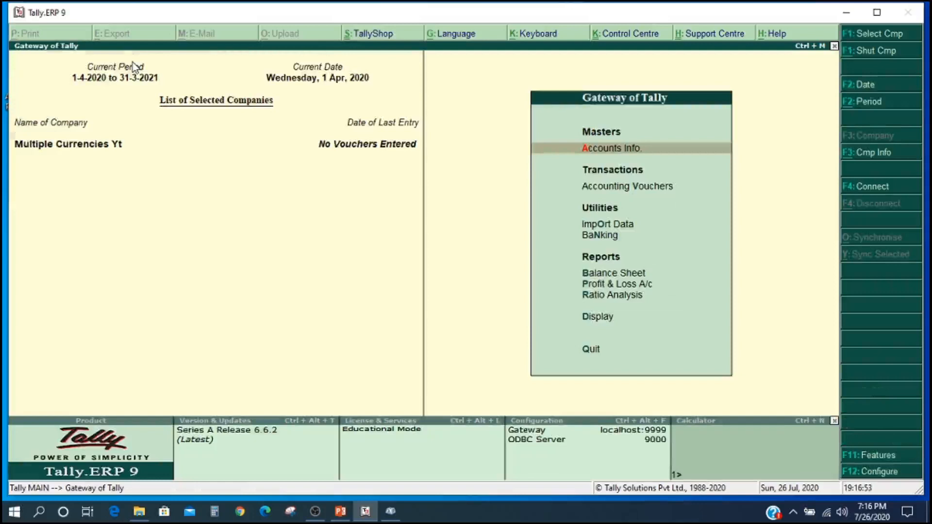
{"action": "key", "text": "Return"}
{"action": "key", "text": "Down"}
{"action": "key", "text": "Return"}
{"action": "key", "text": "Return"}
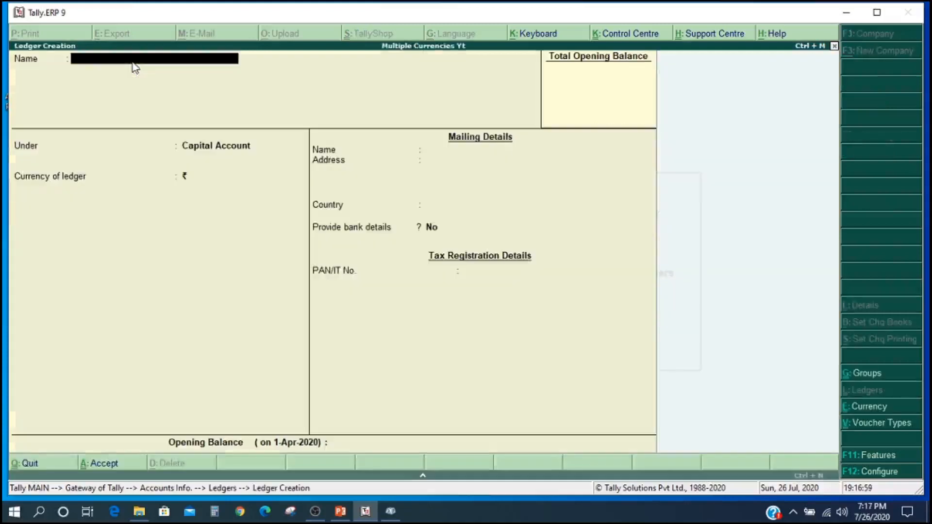
Create a ledger named "Capital" under Capital Account, keeping the default details and no opening balance
{"action": "type", "text": "Capital"}
{"action": "key", "text": "Return"}
{"action": "key", "text": "Return"}
{"action": "key", "text": "Return"}
{"action": "key", "text": "Return"}
{"action": "key", "text": "Return"}
{"action": "key", "text": "Return"}
{"action": "key", "text": "Return"}
{"action": "key", "text": "Return"}
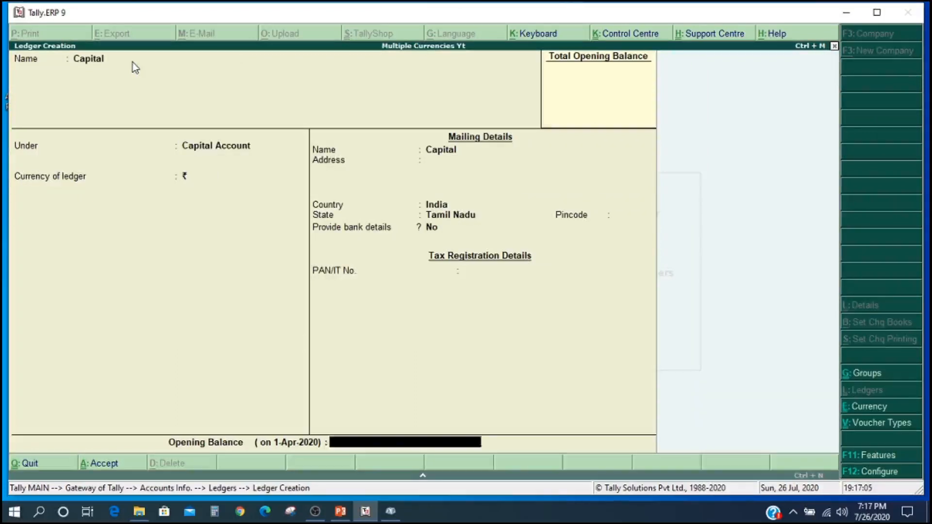
{"action": "key", "text": "Return"}
{"action": "key", "text": "Return"}
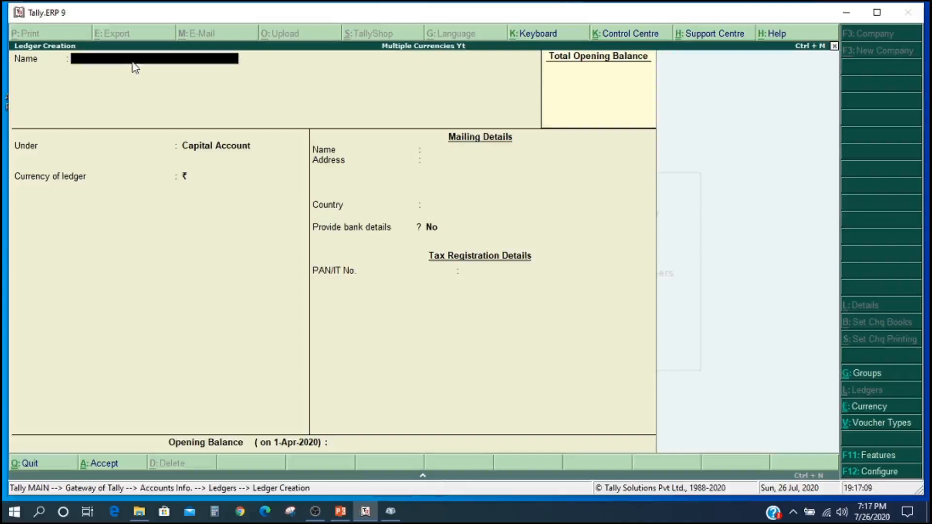
Create a ledger named "Hdfc Current A/c" under Bank Accounts, keeping ₹ as its currency and leaving the bank details at their defaults
{"action": "type", "text": "Hdfc"}
{"action": "type", "text": "Current A/c"}
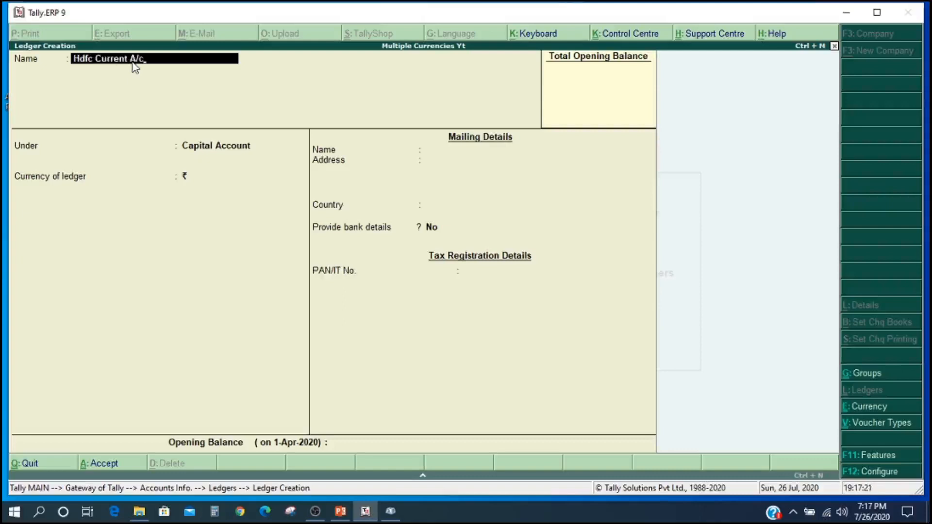
{"action": "key", "text": "Return"}
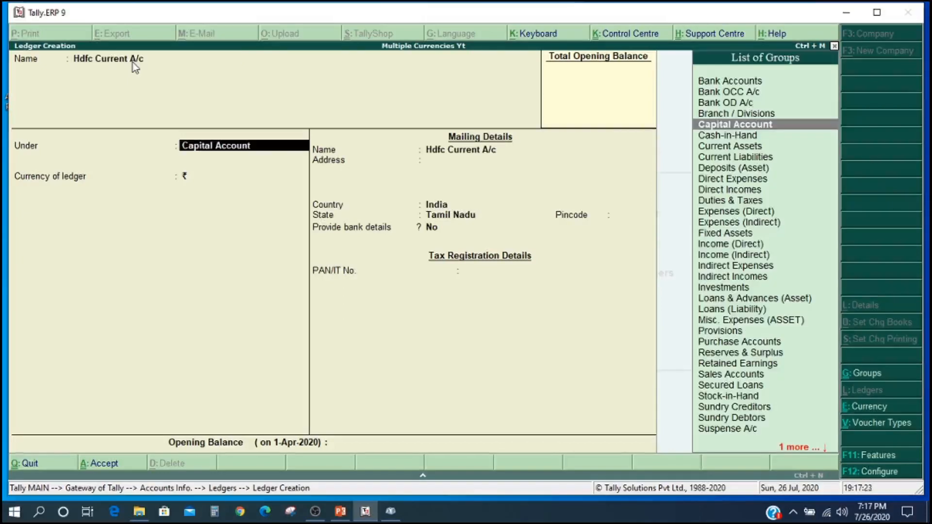
{"action": "type", "text": "b"}
{"action": "key", "text": "Return"}
{"action": "key", "text": "Return"}
{"action": "key", "text": "Return"}
{"action": "key", "text": "Return"}
{"action": "key", "text": "Return"}
{"action": "key", "text": "Return"}
{"action": "key", "text": "Return"}
{"action": "key", "text": "Return"}
{"action": "key", "text": "Return"}
{"action": "key", "text": "Return"}
{"action": "key", "text": "Return"}
{"action": "key", "text": "Return"}
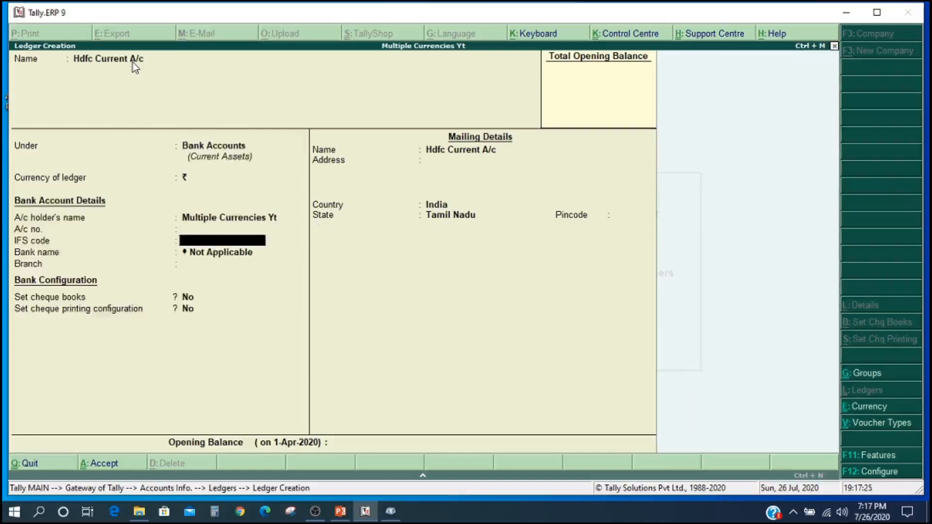
{"action": "key", "text": "Return"}
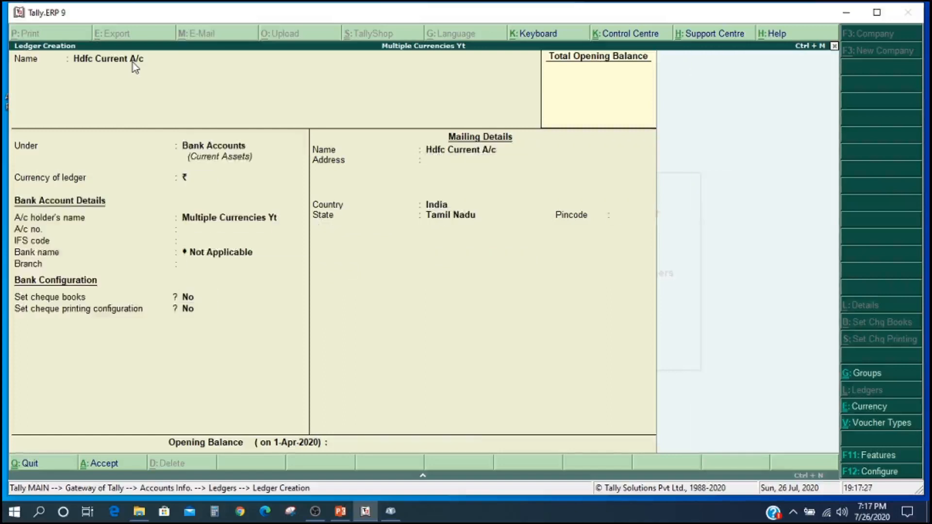
{"action": "key", "text": "Return"}
{"action": "key", "text": "Return"}
Create a ledger named "Hdfc Forex A/c" under Bank Accounts in ₹, with default bank details and no opening balance
{"action": "type", "text": "Hdfc forex A/c"}
{"action": "key", "text": "Return"}
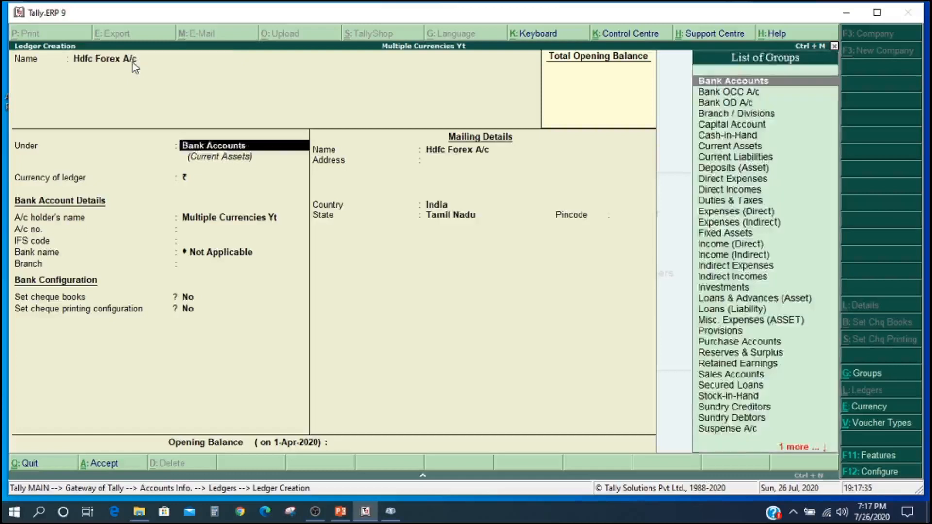
{"action": "key", "text": "Return"}
{"action": "key", "text": "Return"}
{"action": "key", "text": "Return"}
{"action": "key", "text": "Return"}
{"action": "key", "text": "Return"}
{"action": "key", "text": "Return"}
{"action": "key", "text": "Return"}
{"action": "key", "text": "Return"}
{"action": "key", "text": "Return"}
{"action": "key", "text": "Return"}
{"action": "key", "text": "Return"}
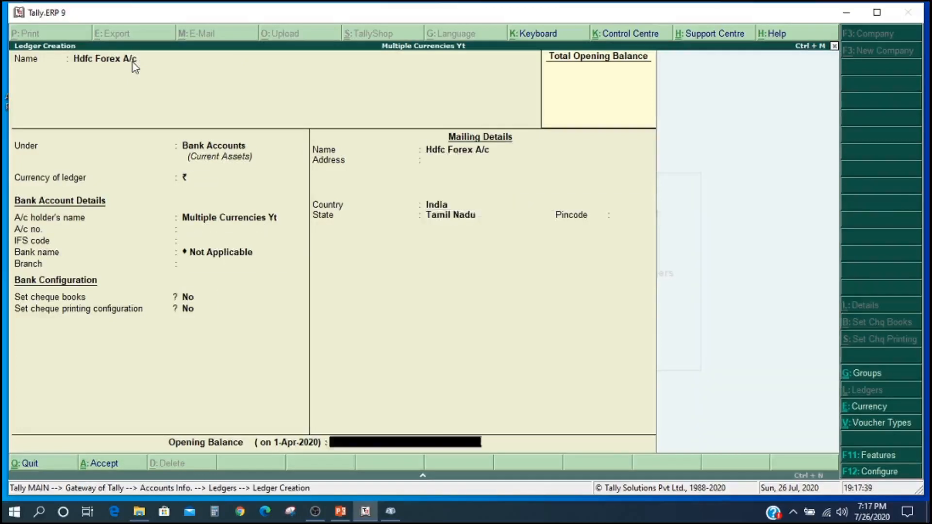
{"action": "key", "text": "Return"}
{"action": "key", "text": "Return"}
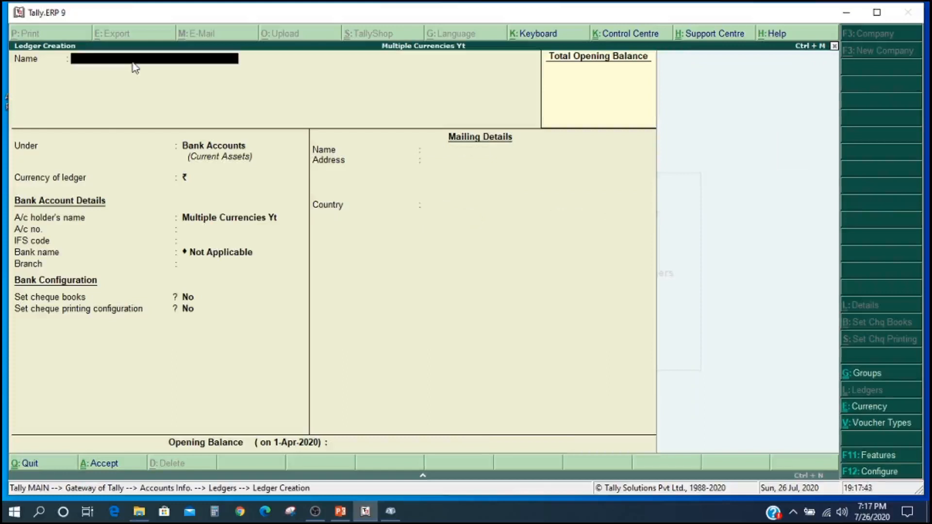
Start a new ledger named "Us Supplier" and place it under Sundry Creditors
{"action": "type", "text": "Us Supplier"}
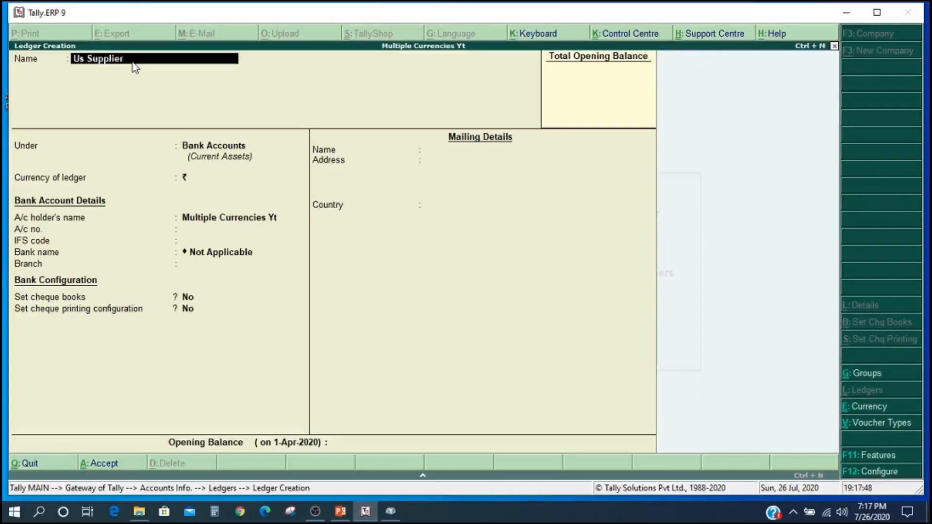
{"action": "key", "text": "Return"}
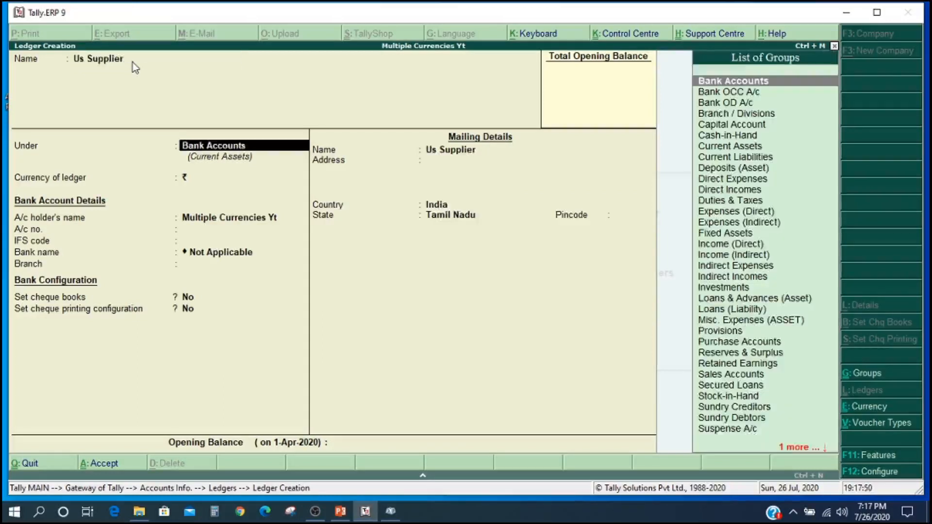
{"action": "type", "text": "S"}
{"action": "key", "text": "Down"}
{"action": "key", "text": "Down"}
{"action": "key", "text": "Down"}
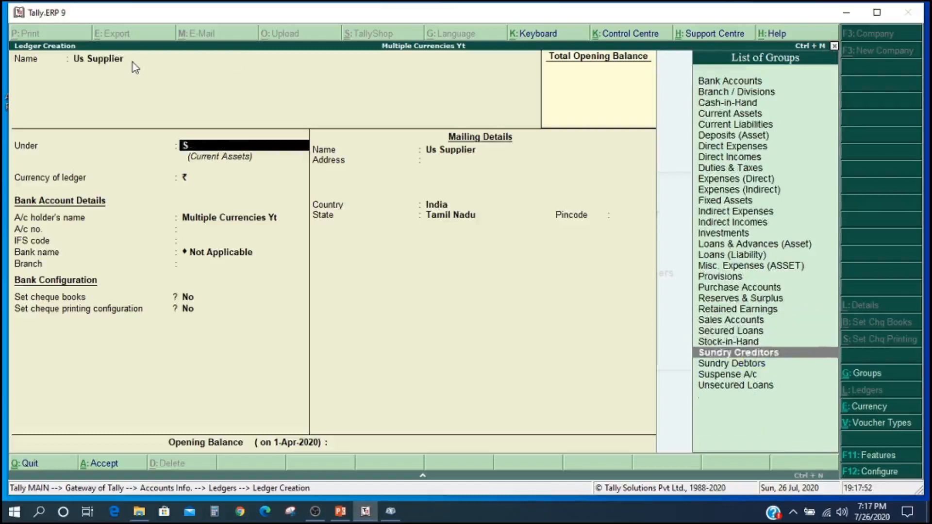
{"action": "key", "text": "Return"}
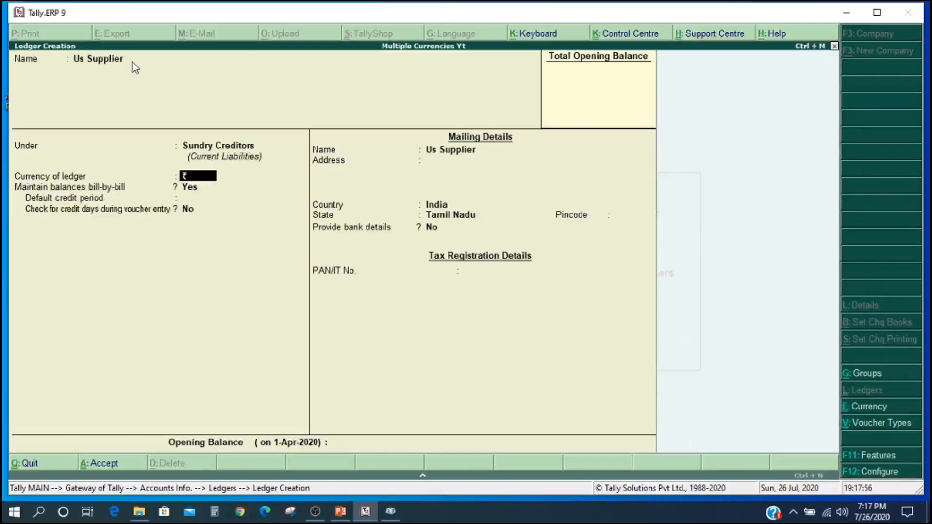
Keep ₹ (INR) as the supplier ledger's currency and accept the default bill-by-bill and credit period settings
{"action": "key", "text": "BackSpace"}
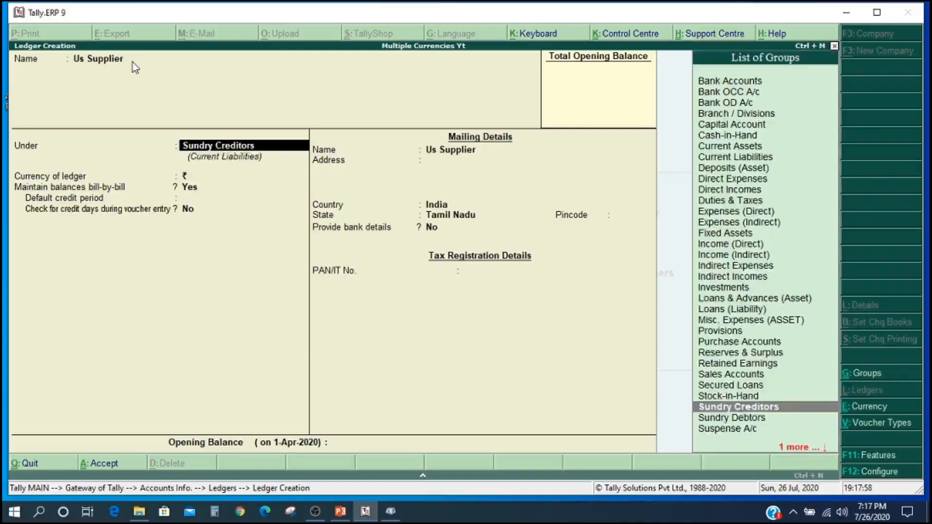
{"action": "key", "text": "Return"}
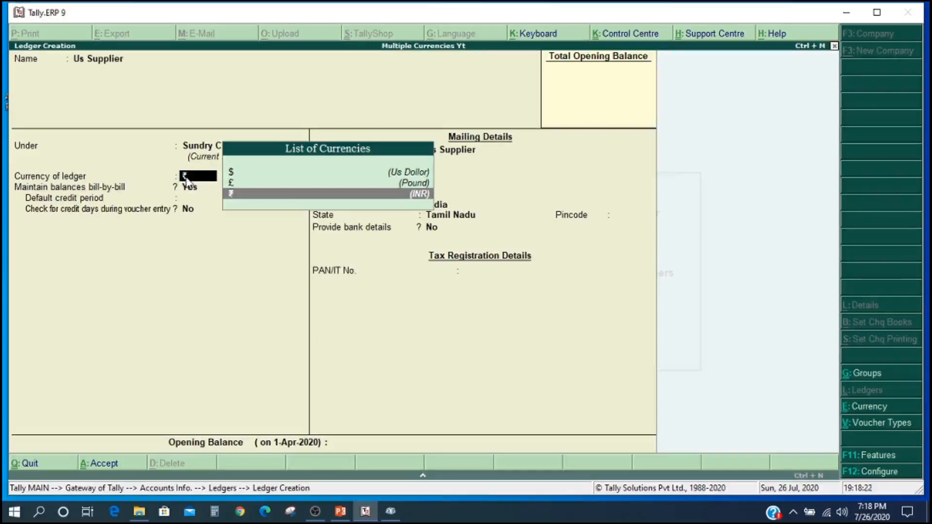
{"action": "key", "text": "Return"}
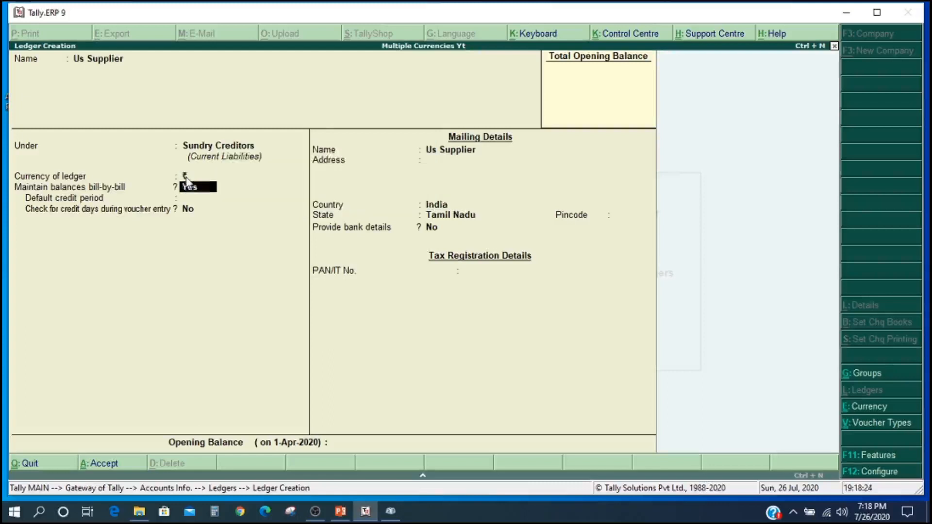
{"action": "key", "text": "Return"}
{"action": "key", "text": "Return"}
{"action": "key", "text": "Return"}
{"action": "key", "text": "Return"}
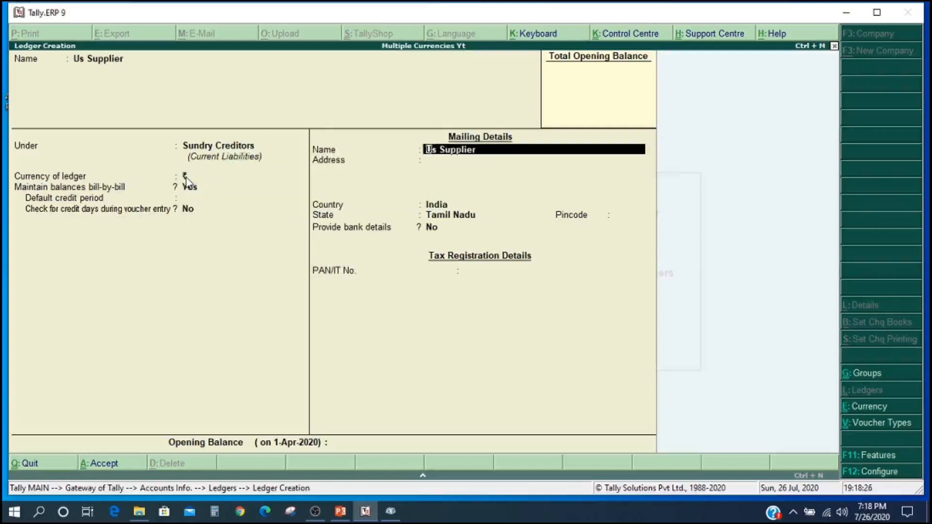
Set the supplier ledger's country to United States of America, leave bank and tax details at their defaults, and save the ledger
{"action": "key", "text": "Return"}
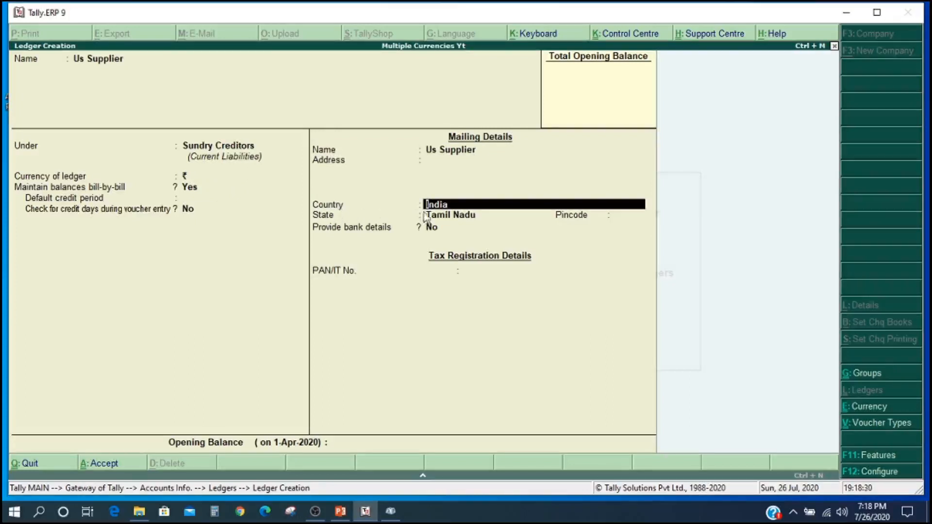
{"action": "key", "text": "BackSpace"}
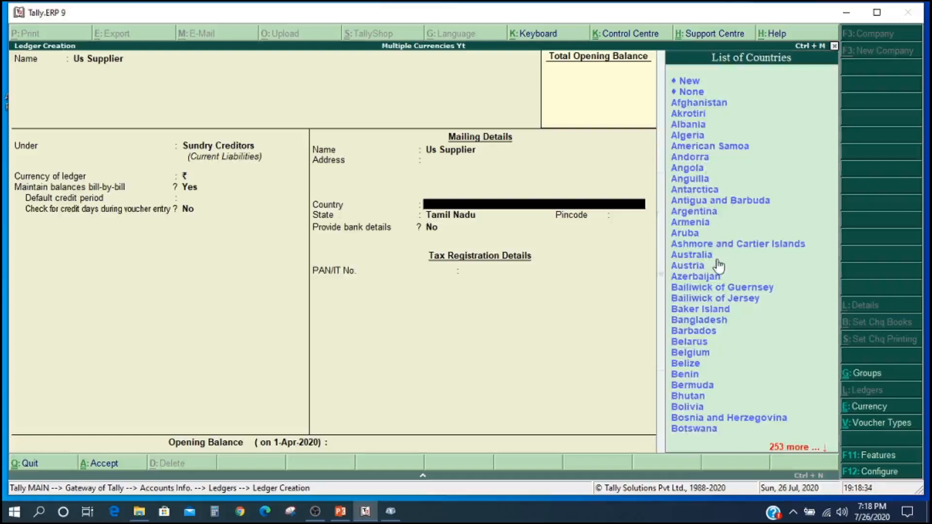
{"action": "type", "text": "U"}
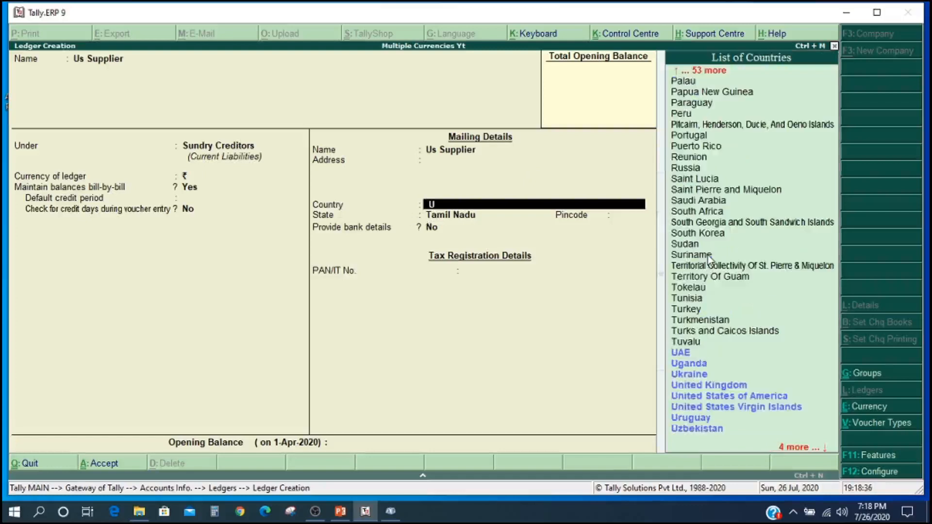
{"action": "left_click", "coordinate": [721, 401]}
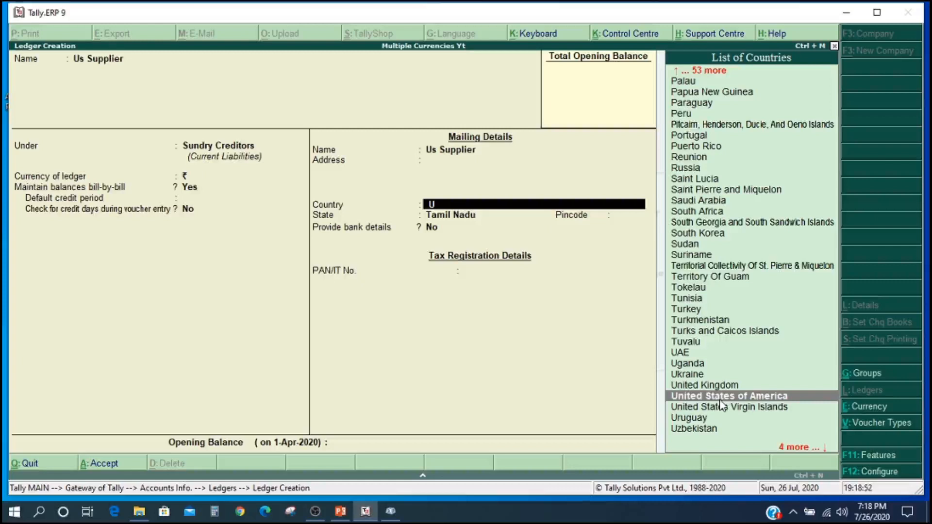
{"action": "left_click", "coordinate": [722, 401]}
{"action": "key", "text": "Return"}
{"action": "key", "text": "Return"}
{"action": "key", "text": "Return"}
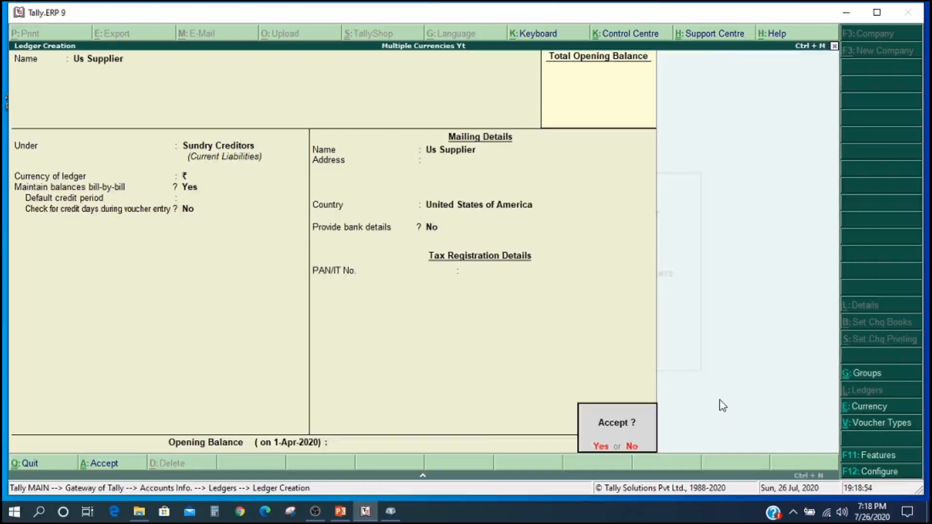
{"action": "key", "text": "Return"}
Start a new ledger named "Uk Customer" and place it under Sundry Debtors
{"action": "type", "text": "Uk Cu"}
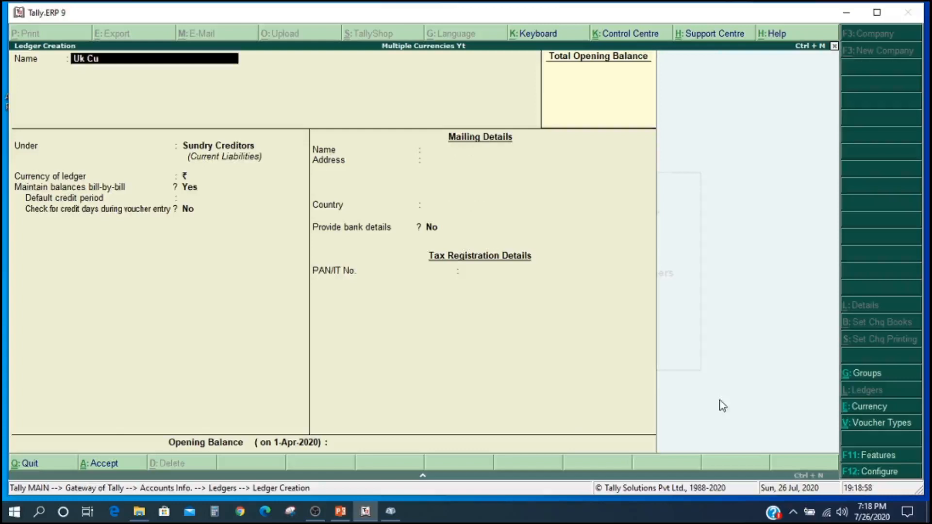
{"action": "type", "text": "stomer"}
{"action": "key", "text": "Return"}
{"action": "type", "text": "S"}
{"action": "key", "text": "Down"}
{"action": "key", "text": "Down"}
{"action": "key", "text": "Down"}
{"action": "key", "text": "Down"}
{"action": "key", "text": "Return"}
Keep ₹ as the customer ledger's currency and accept the default bill-by-bill, credit period and mailing name settings
{"action": "key", "text": "Return"}
{"action": "key", "text": "Return"}
{"action": "key", "text": "Return"}
{"action": "key", "text": "Return"}
{"action": "key", "text": "Return"}
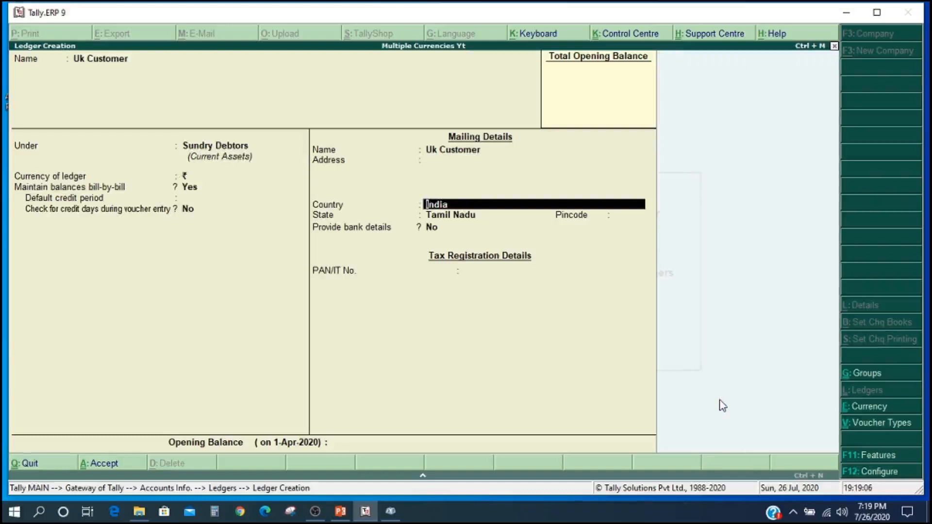
Set the customer ledger's country to United Kingdom, leave bank and tax details at their defaults, and save the ledger
{"action": "key", "text": "BackSpace"}
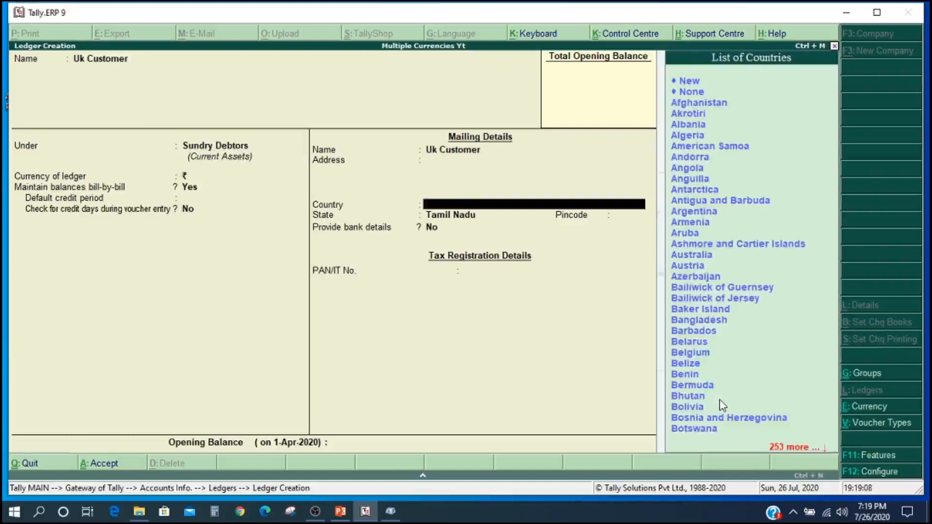
{"action": "type", "text": "U"}
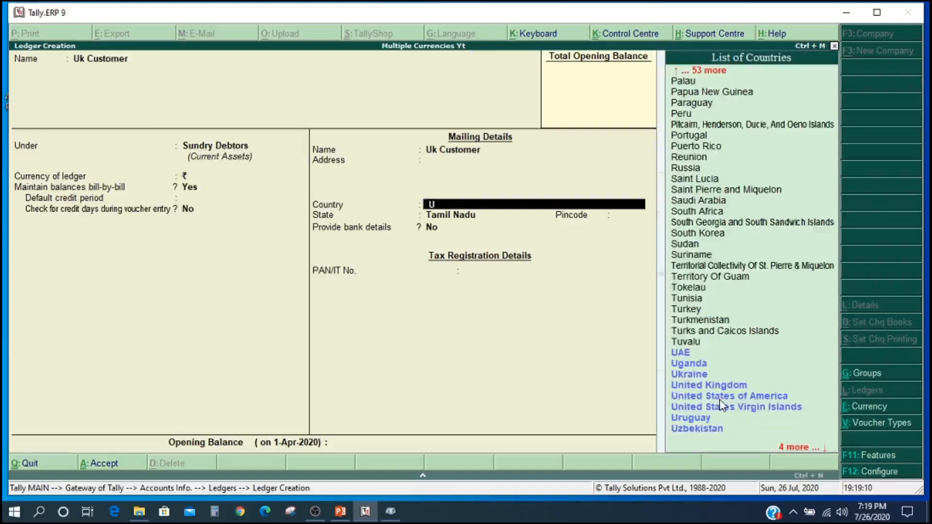
{"action": "key", "text": "Down"}
{"action": "key", "text": "Down"}
{"action": "key", "text": "Down"}
{"action": "key", "text": "Down"}
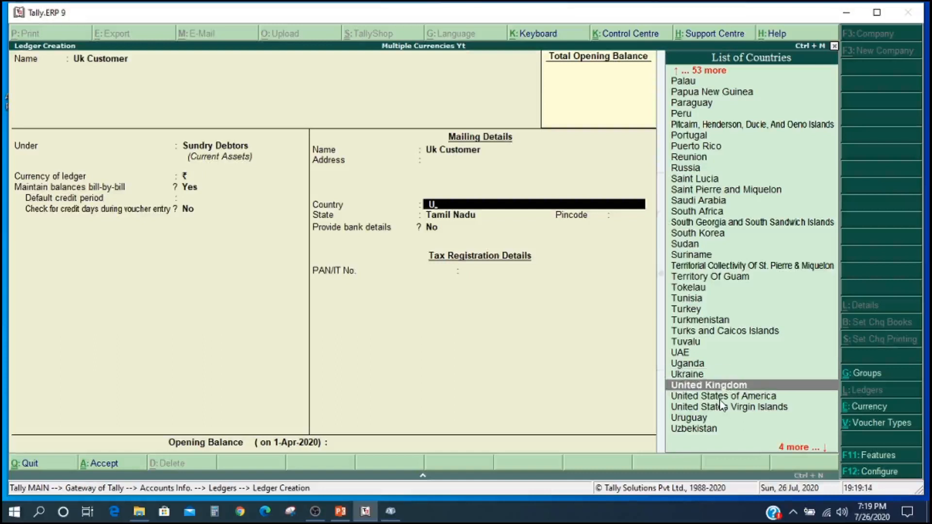
{"action": "key", "text": "Return"}
{"action": "key", "text": "Return"}
{"action": "key", "text": "Return"}
{"action": "key", "text": "Return"}
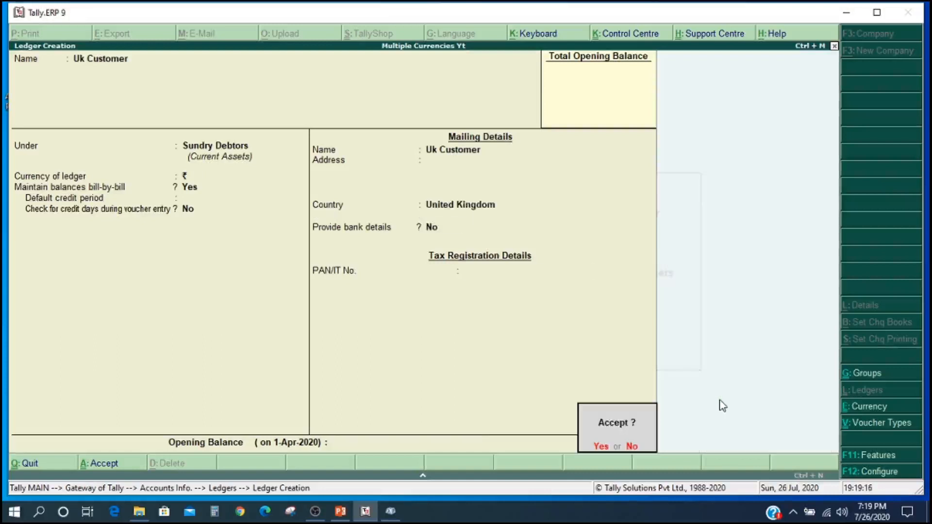
{"action": "key", "text": "y"}
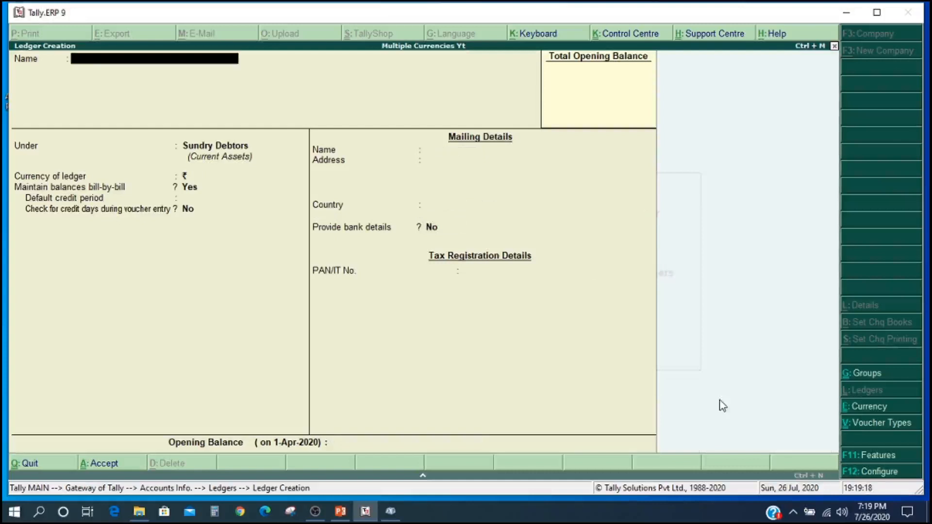
Create a ledger named "Import Purchase" under Purchase Accounts in ₹, with the ledger type Not Applicable
{"action": "type", "text": "Im"}
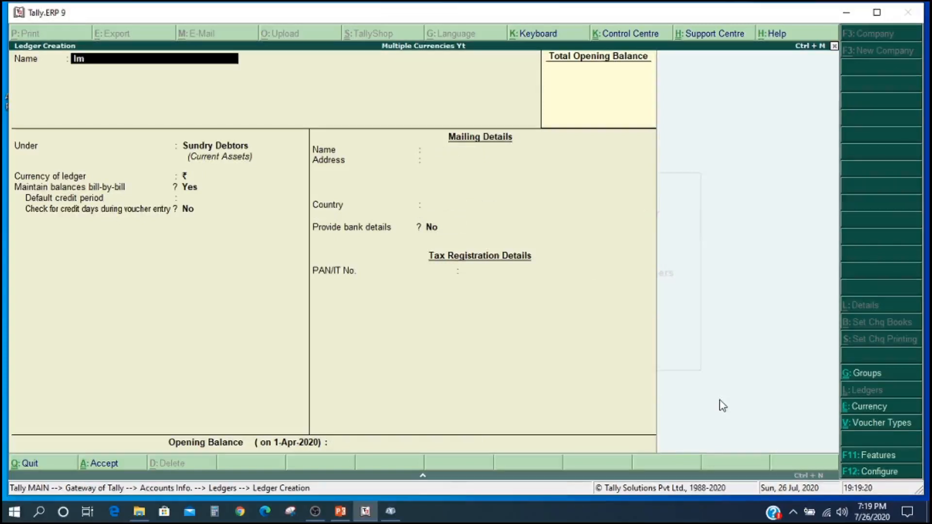
{"action": "type", "text": "port Purchase"}
{"action": "key", "text": "Return"}
{"action": "type", "text": "Pu"}
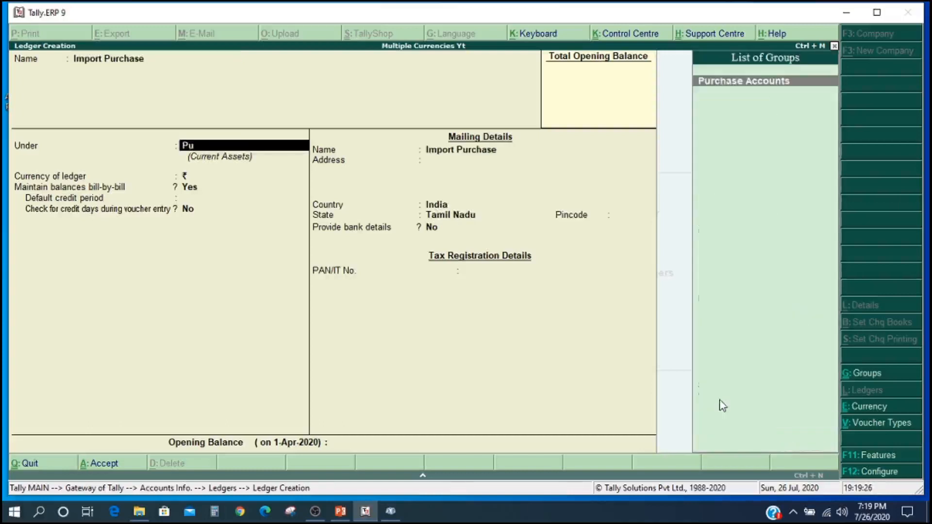
{"action": "key", "text": "Return"}
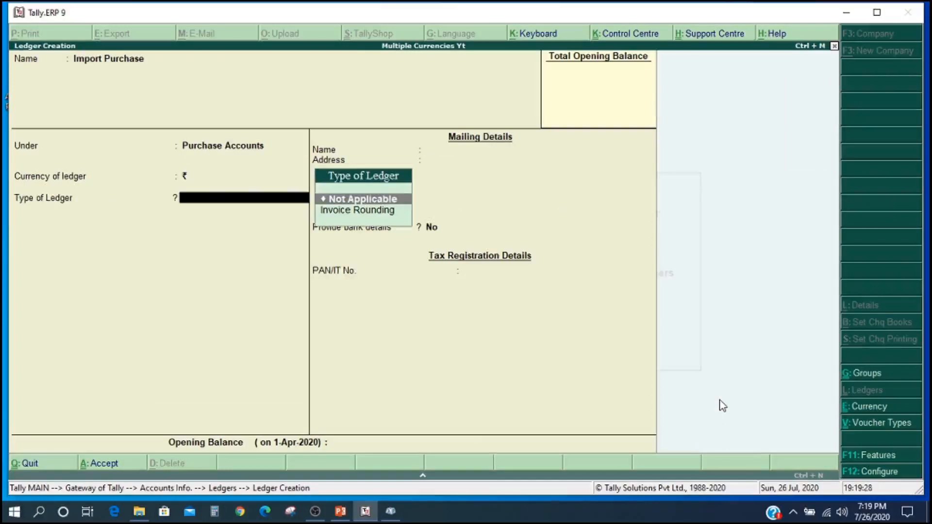
{"action": "key", "text": "Return"}
{"action": "key", "text": "Return"}
{"action": "key", "text": "Return"}
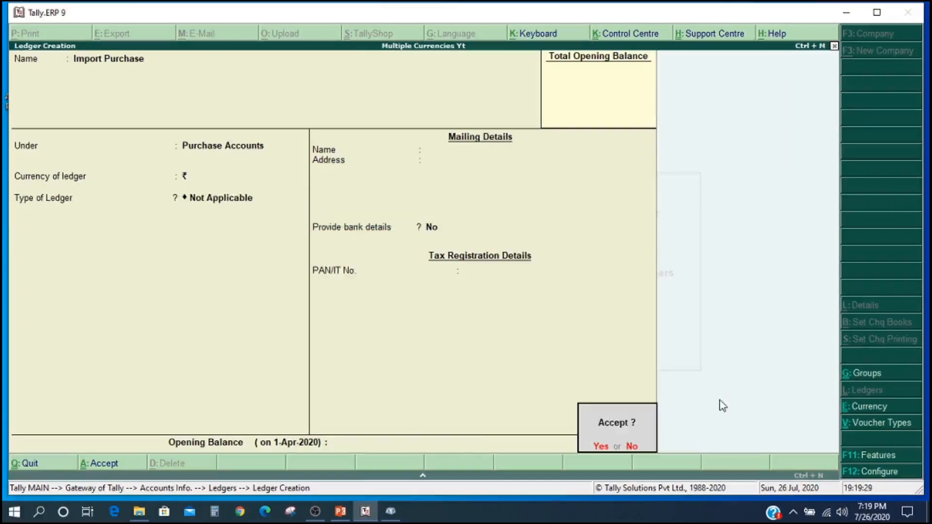
{"action": "key", "text": "Return"}
Create a ledger named "Export Sales" under Sales Accounts in ₹, with the ledger type Not Applicable
{"action": "type", "text": "Expor"}
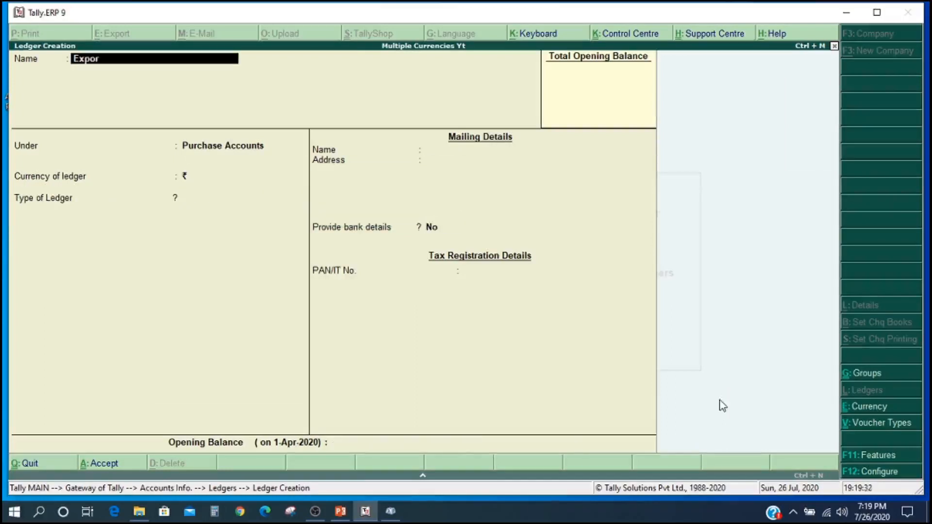
{"action": "type", "text": "t Sales"}
{"action": "key", "text": "Return"}
{"action": "type", "text": "S."}
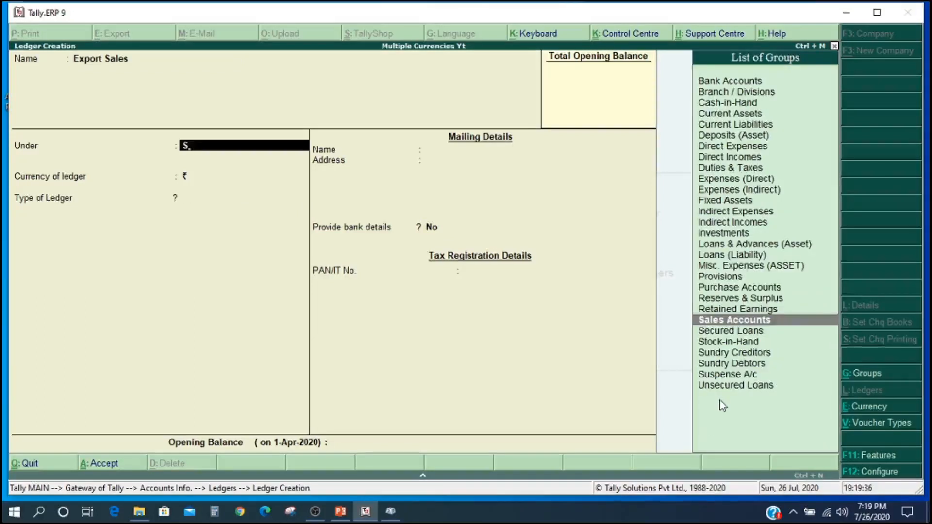
{"action": "key", "text": "Return"}
{"action": "key", "text": "Return"}
{"action": "key", "text": "Return"}
{"action": "key", "text": "Return"}
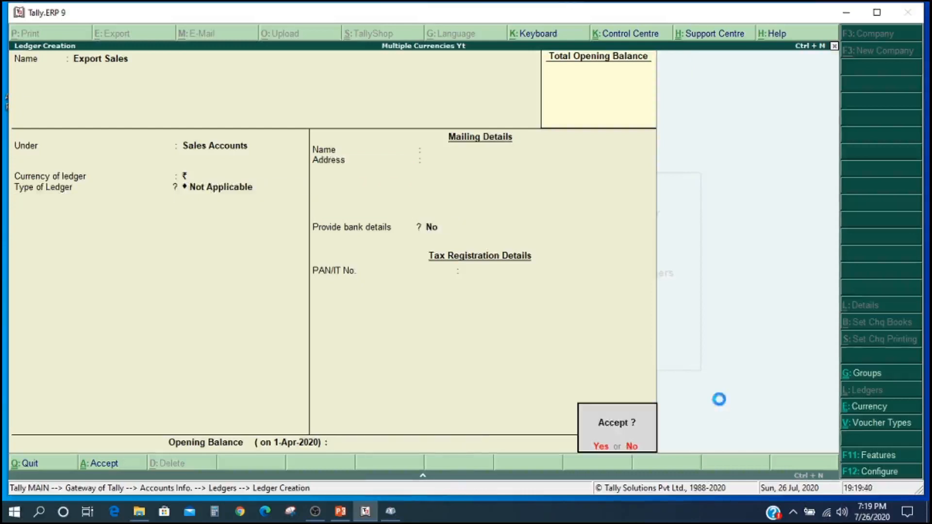
Create a ledger named "Forex Gain / Loss" under Indirect Incomes in ₹, with type Not Applicable and no opening balance
{"action": "type", "text": "Fo"}
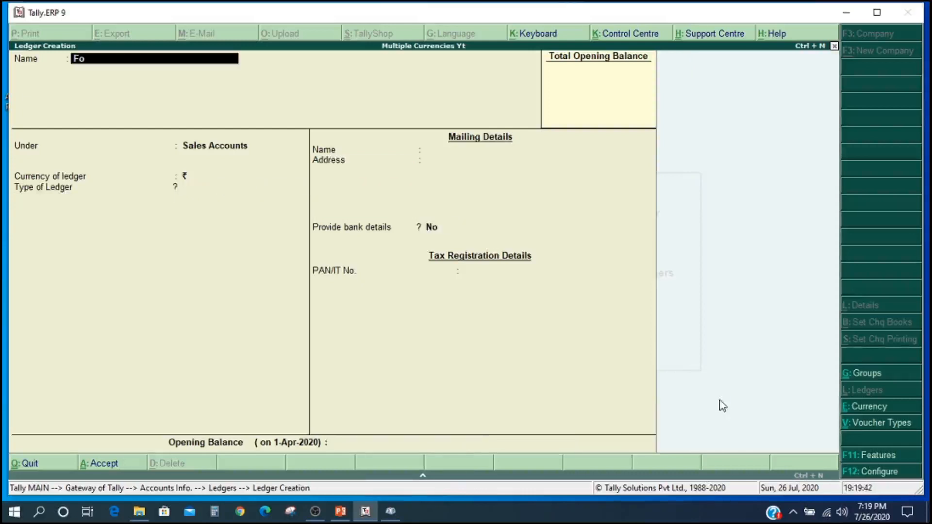
{"action": "type", "text": "rex Gain / Loss"}
{"action": "key", "text": "Return"}
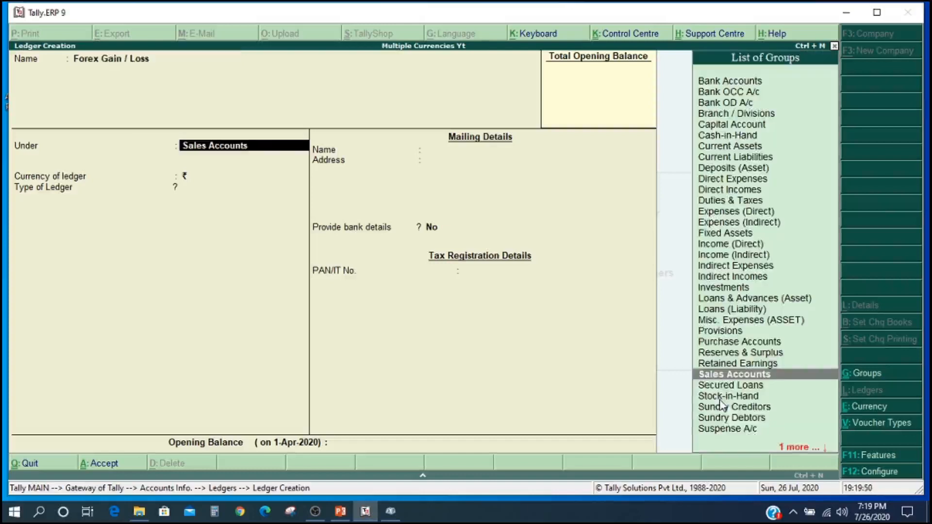
{"action": "type", "text": "In"}
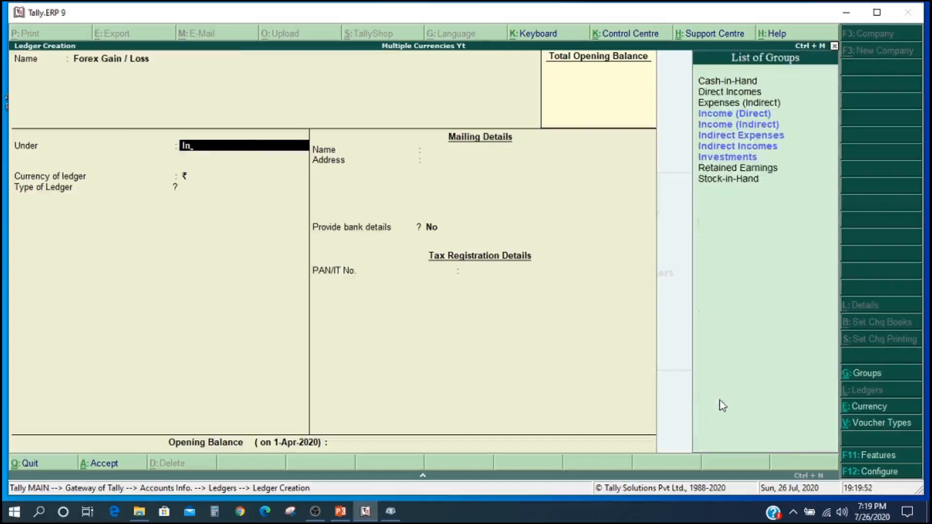
{"action": "key", "text": "Down"}
{"action": "key", "text": "Down"}
{"action": "key", "text": "Down"}
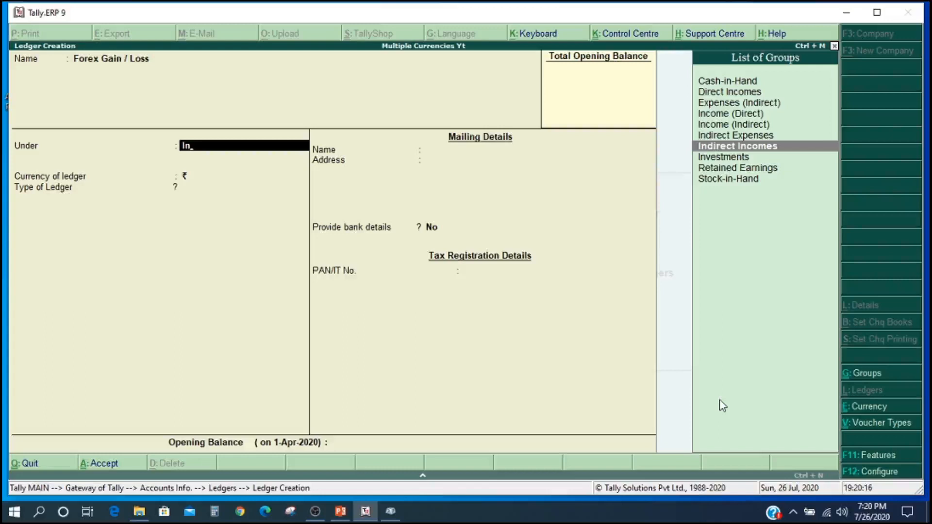
{"action": "key", "text": "Return"}
{"action": "key", "text": "Return"}
{"action": "key", "text": "Return"}
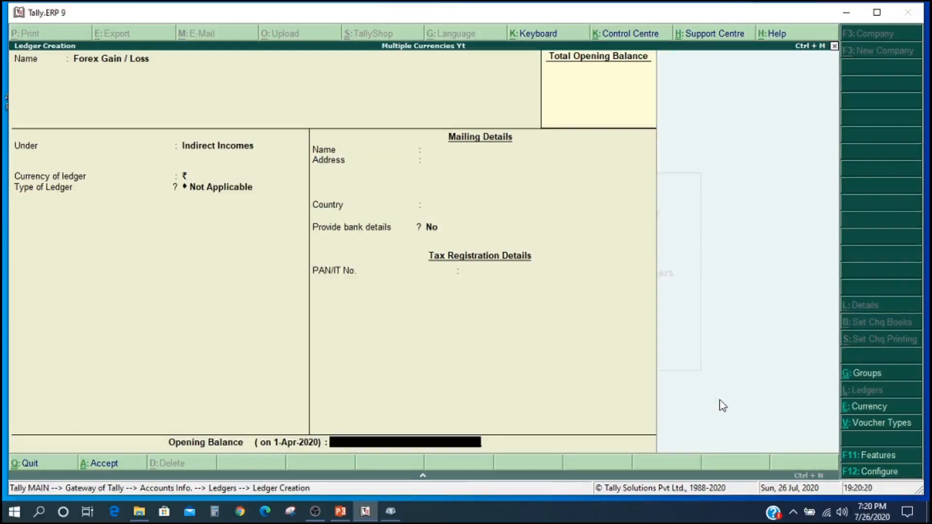
{"action": "key", "text": "Return"}
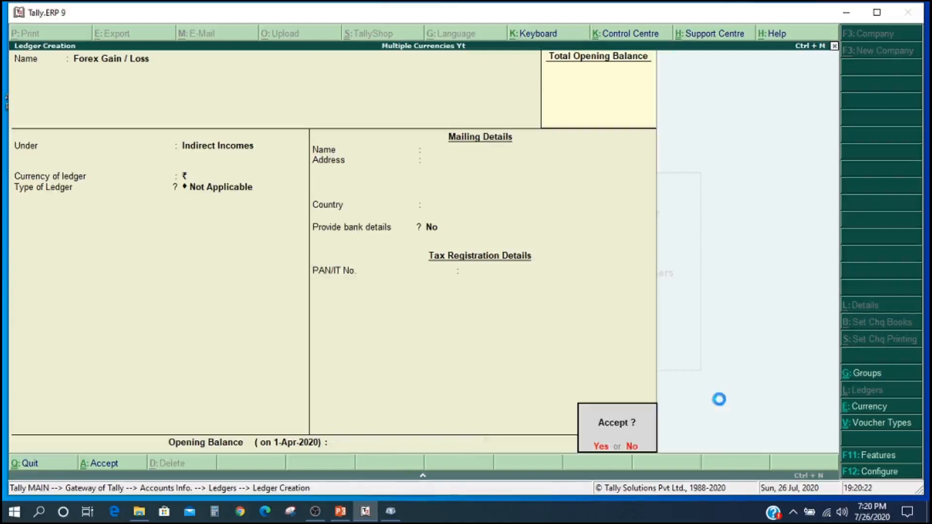
{"action": "key", "text": "Return"}
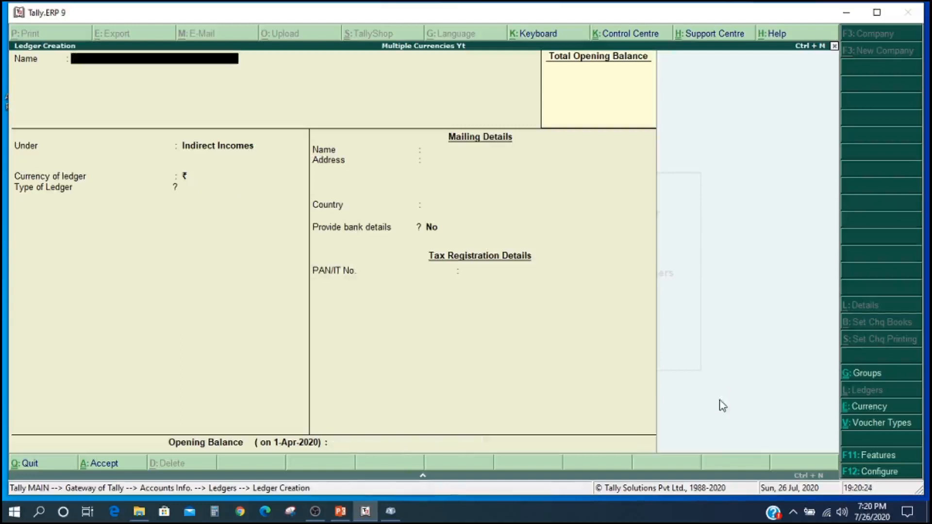
Leave ledger creation and open a new Receipt voucher
{"action": "key", "text": "Escape"}
{"action": "key", "text": "Return"}
{"action": "key", "text": "Escape"}
{"action": "key", "text": "Escape"}
{"action": "key", "text": "Escape"}
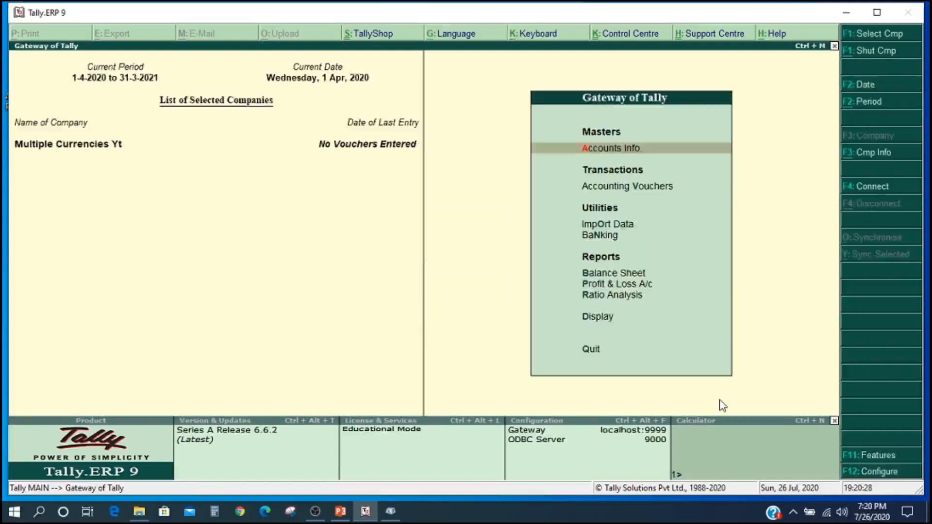
{"action": "key", "text": "Down"}
{"action": "key", "text": "Return"}
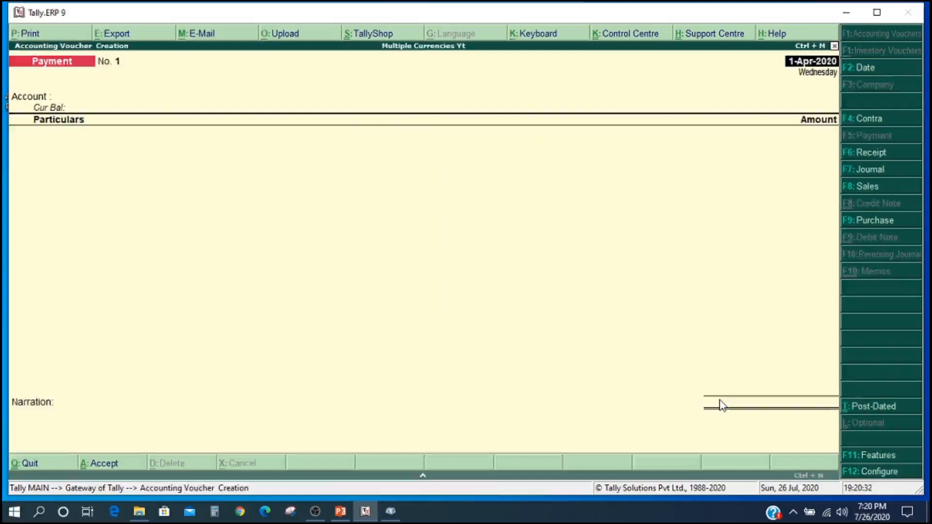
{"action": "key", "text": "F6"}
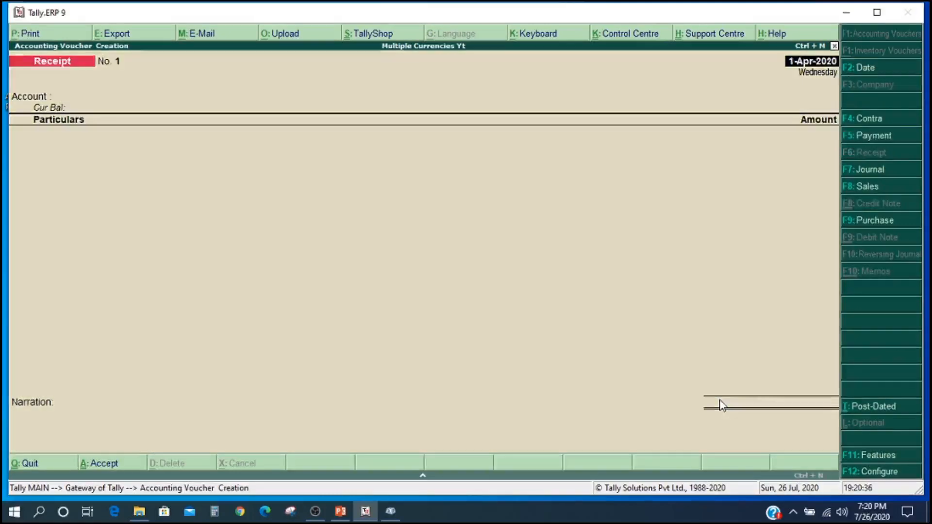
Record a receipt of 1000000 from Capital into Hdfc Current A/c, dated 1-Apr-2020
{"action": "key", "text": "Return"}
{"action": "key", "text": "Down"}
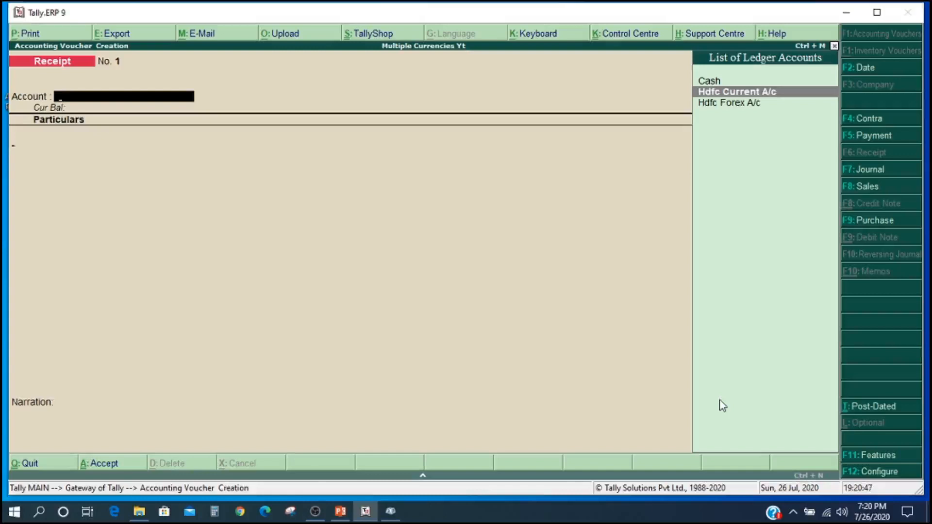
{"action": "key", "text": "Return"}
{"action": "key", "text": "Down"}
{"action": "key", "text": "Return"}
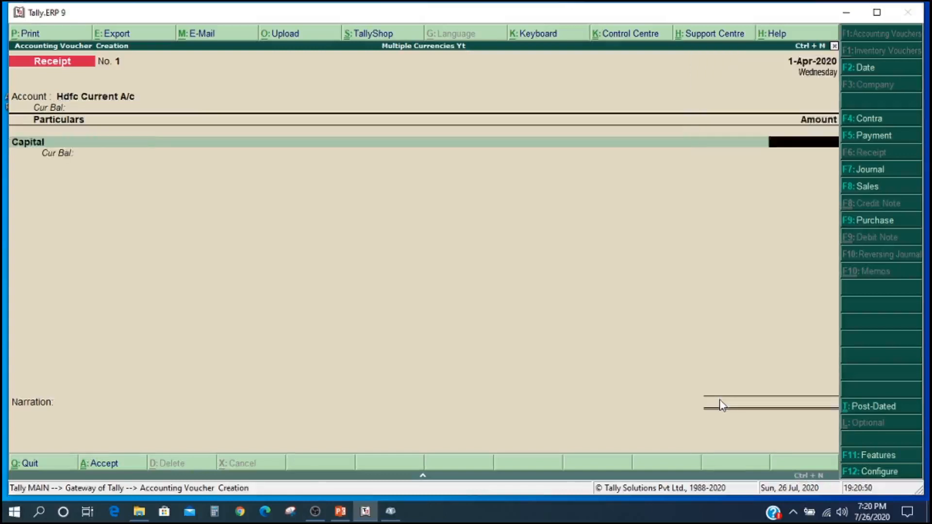
{"action": "type", "text": "1000000"}
{"action": "key", "text": "Return"}
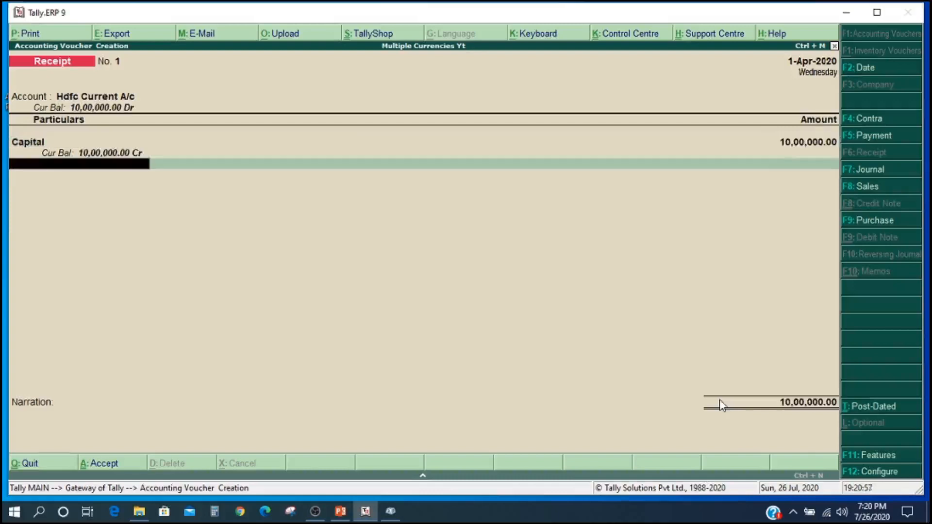
Allocate the receipt as Cheque/DD with instrument number 111111 dated 1-Apr-2020, leave the bank and narration blank, and save the voucher
{"action": "key", "text": "Return"}
{"action": "key", "text": "Return"}
{"action": "type", "text": "111111"}
{"action": "key", "text": "Return"}
{"action": "key", "text": "Return"}
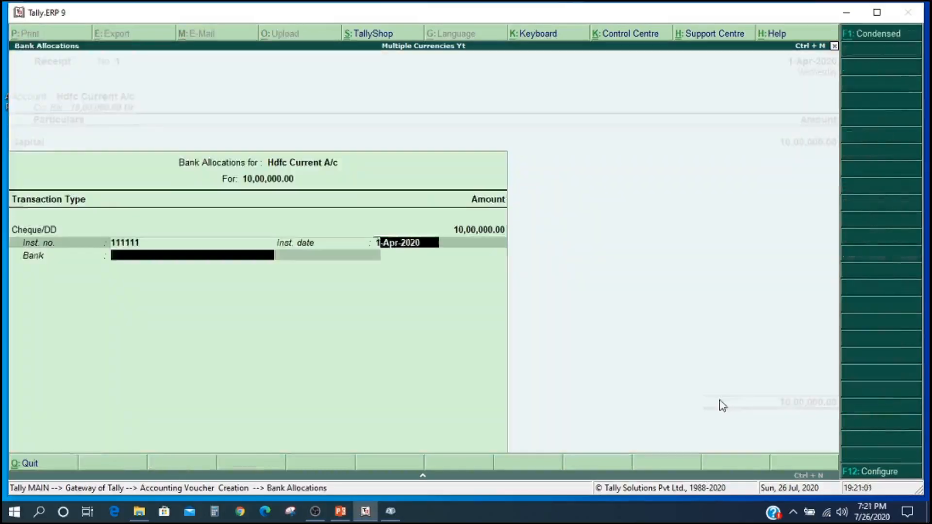
{"action": "key", "text": "Return"}
{"action": "key", "text": "Return"}
{"action": "key", "text": "Return"}
{"action": "key", "text": "Return"}
{"action": "key", "text": "Return"}
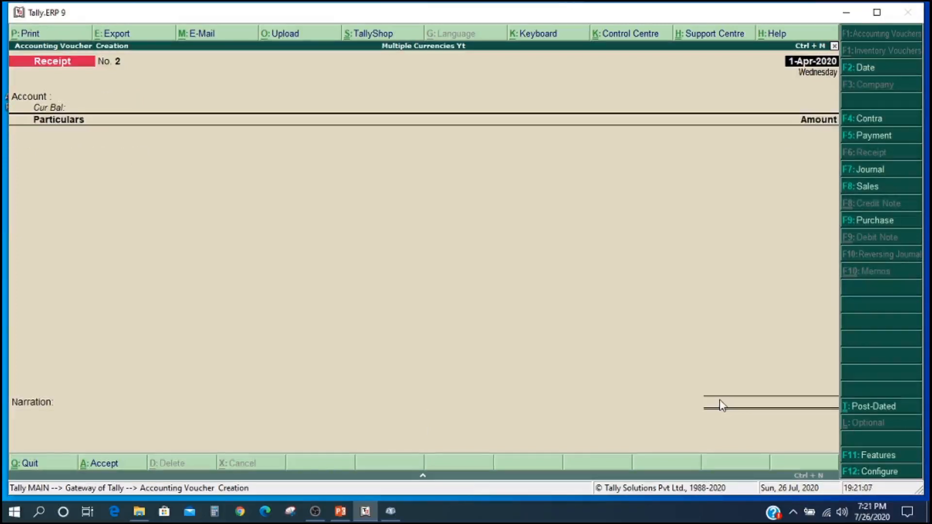
Start a Purchase voucher dated 1-Apr-2020 with supplier invoice number 12345, keeping the same invoice date
{"action": "key", "text": "F9"}
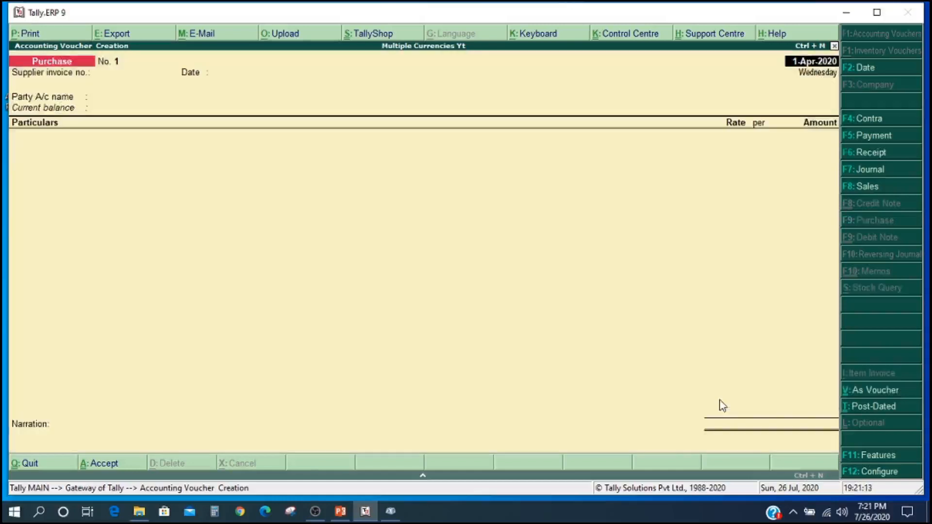
{"action": "key", "text": "Return"}
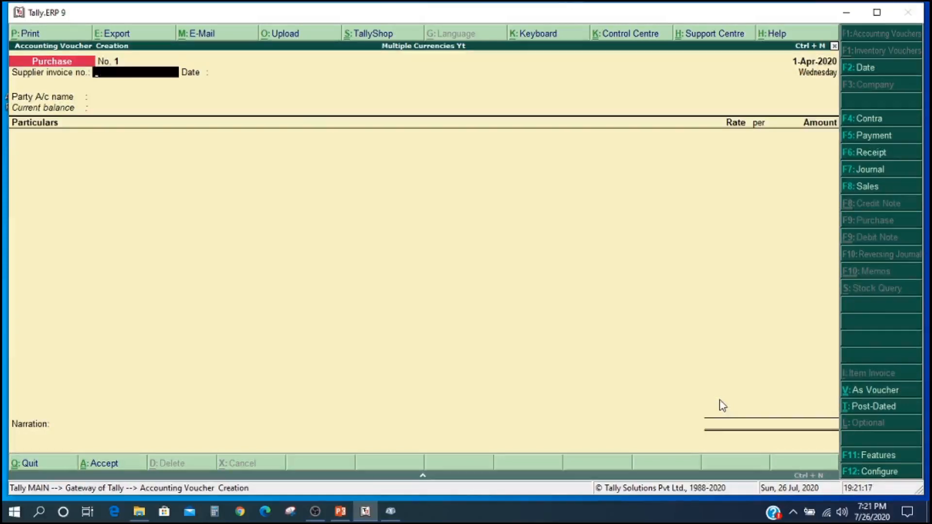
{"action": "type", "text": "12345"}
{"action": "key", "text": "Return"}
{"action": "key", "text": "Return"}
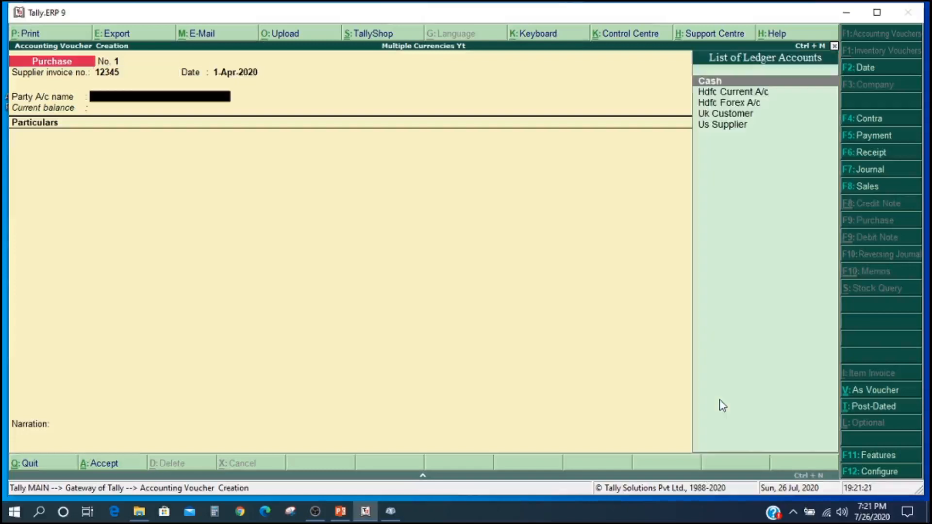
Choose Us Supplier as the party account and leave the remaining party details blank
{"action": "key", "text": "Down"}
{"action": "key", "text": "Down"}
{"action": "key", "text": "Down"}
{"action": "key", "text": "Down"}
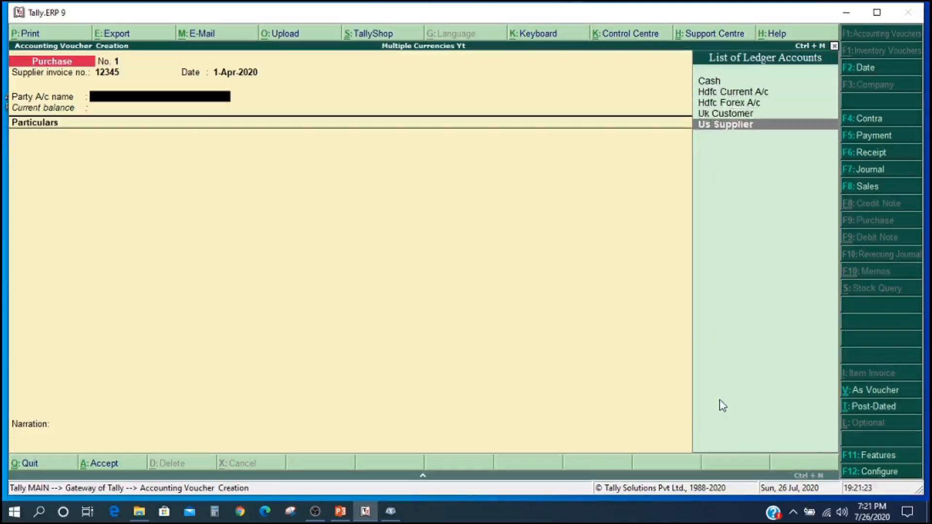
{"action": "key", "text": "Return"}
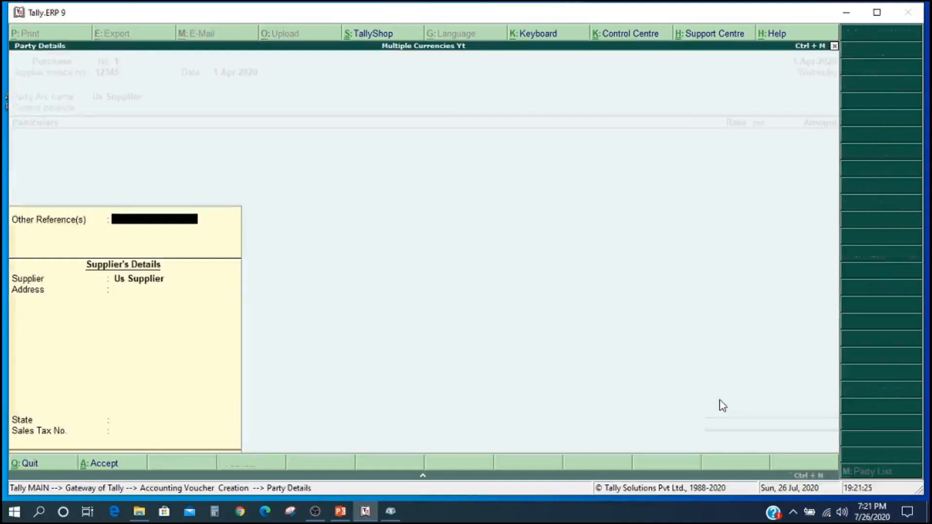
{"action": "key", "text": "Return"}
{"action": "key", "text": "Return"}
{"action": "key", "text": "Return"}
{"action": "key", "text": "Return"}
{"action": "key", "text": "Return"}
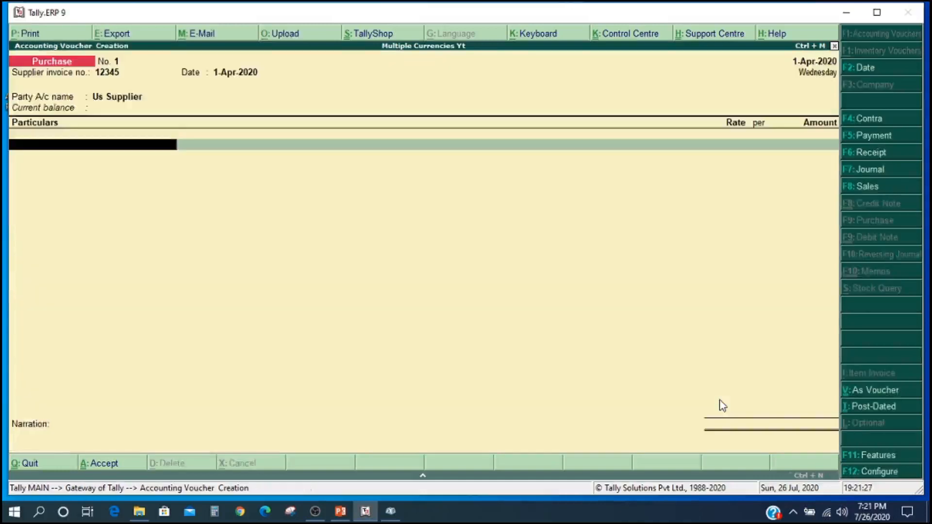
Add Import Purchase to the voucher for $2000 at an exchange rate of ₹ 71/$
{"action": "key", "text": "Down"}
{"action": "key", "text": "Down"}
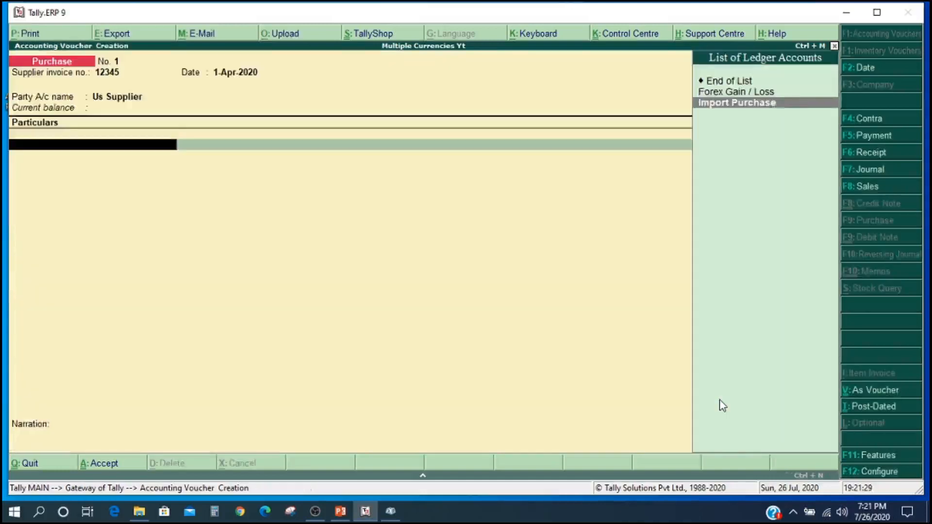
{"action": "key", "text": "Return"}
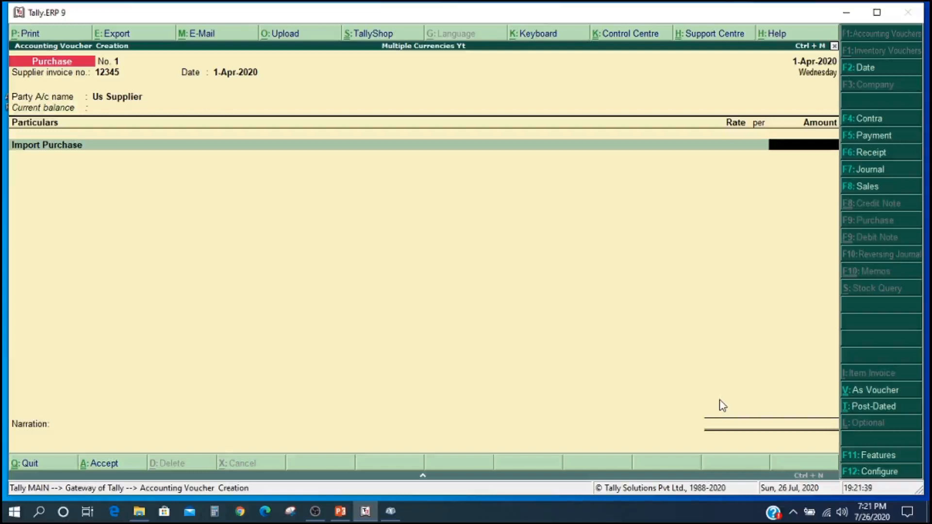
{"action": "type", "text": "$"}
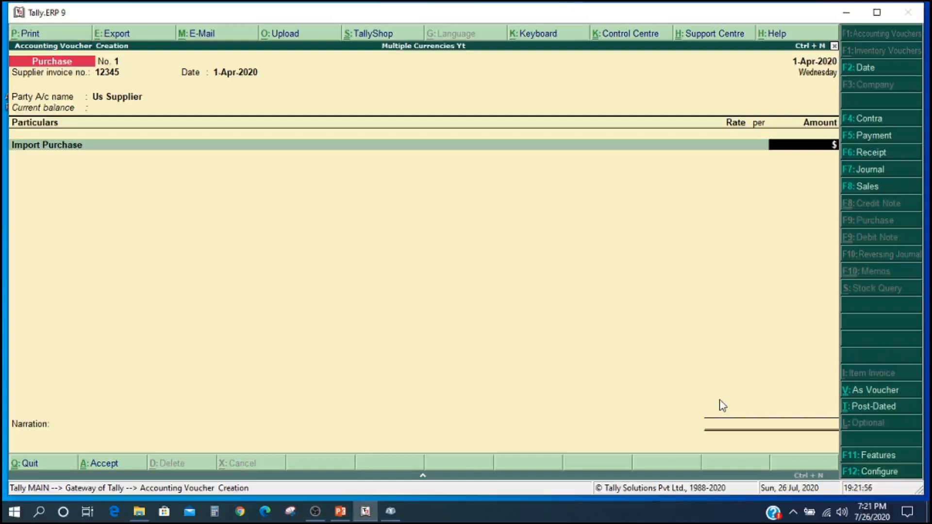
{"action": "type", "text": "20000"}
{"action": "key", "text": "BackSpace"}
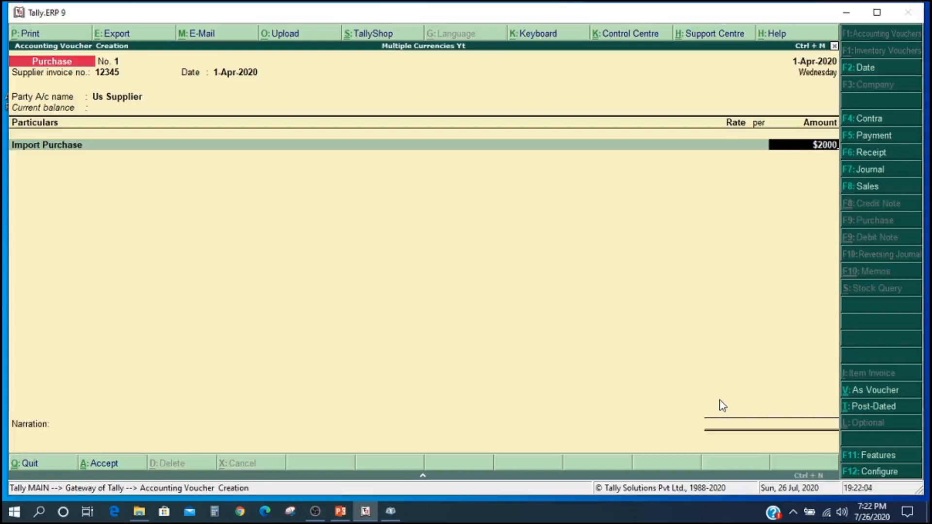
{"action": "key", "text": "Return"}
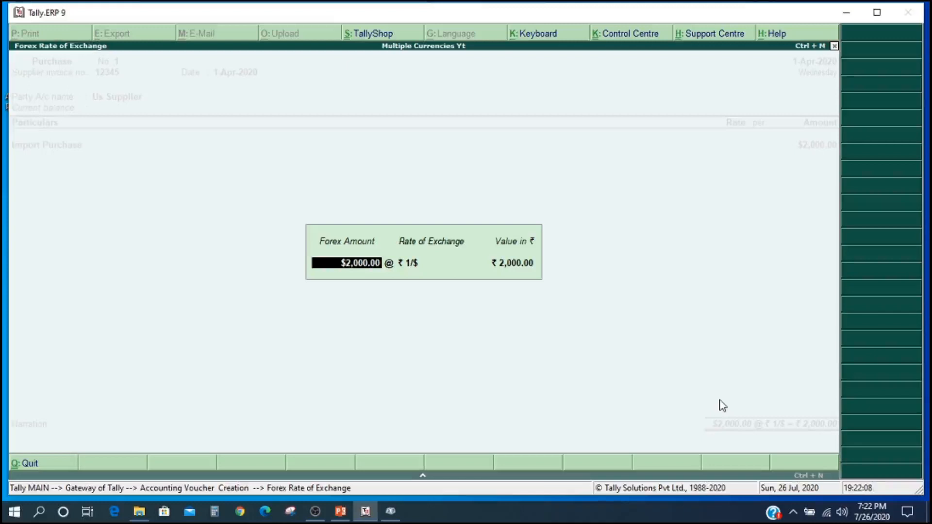
{"action": "key", "text": "Return"}
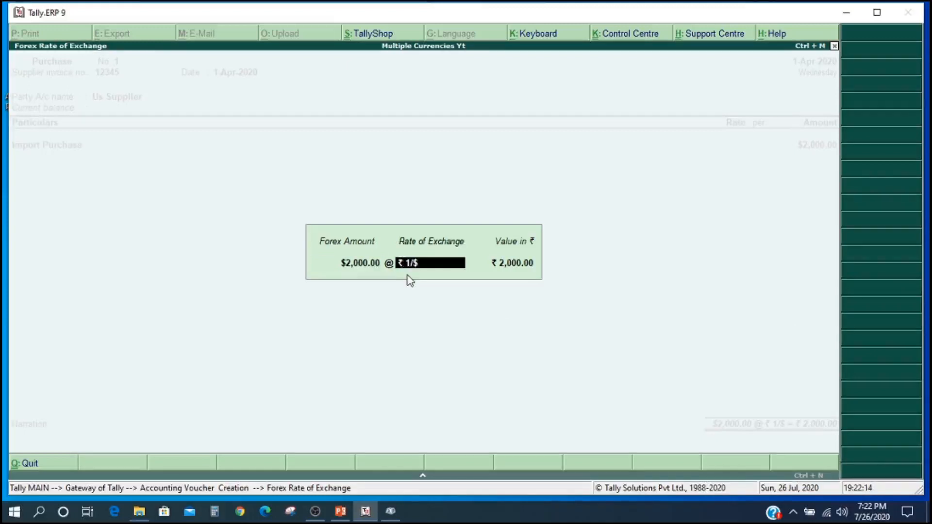
{"action": "type", "text": "71"}
{"action": "key", "text": "Return"}
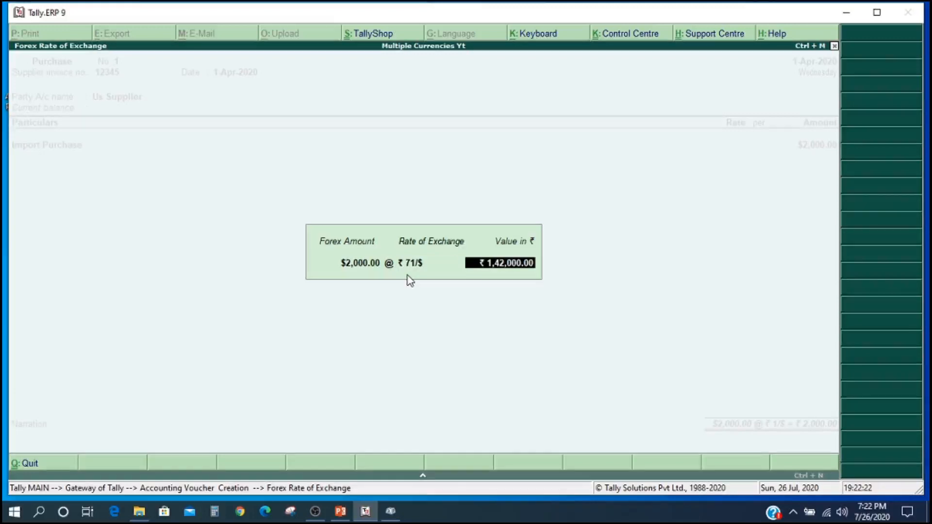
{"action": "key", "text": "Return"}
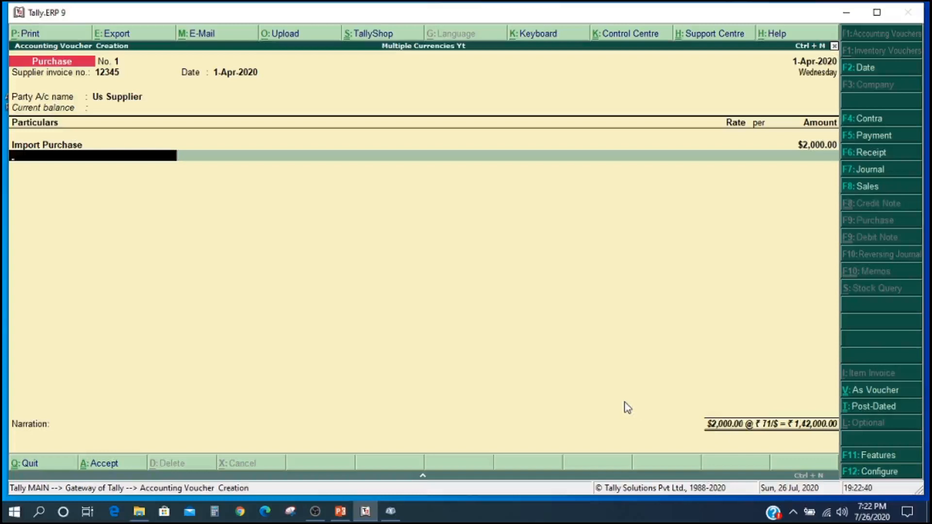
Allocate the $2,000 purchase to New Ref 12345 without a due date, leave the narration blank, and save the voucher
{"action": "key", "text": "Return"}
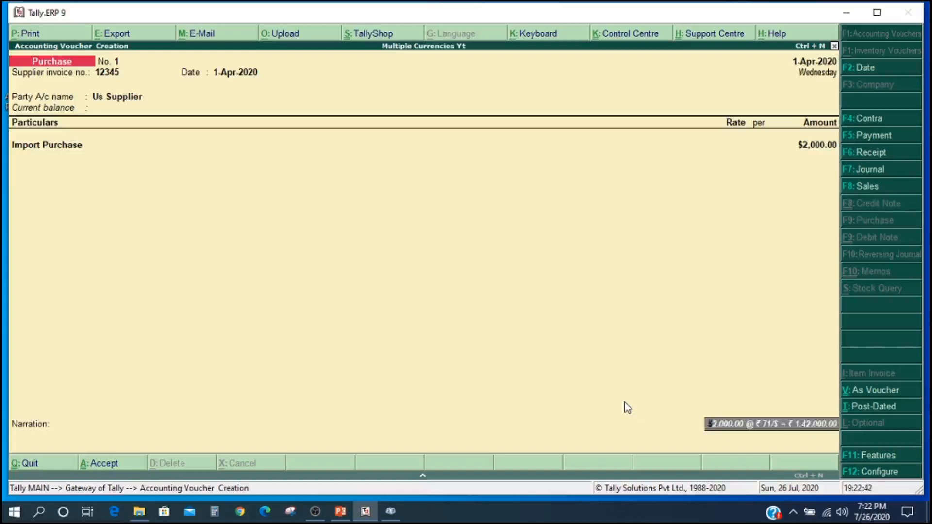
{"action": "key", "text": "Return"}
{"action": "key", "text": "Return"}
{"action": "key", "text": "Return"}
{"action": "key", "text": "Return"}
{"action": "key", "text": "Return"}
{"action": "key", "text": "Return"}
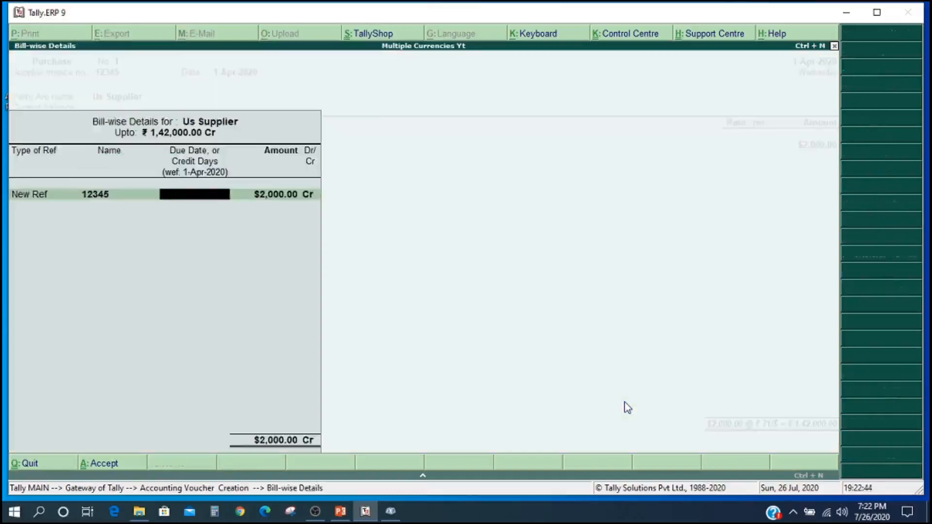
{"action": "key", "text": "Return"}
{"action": "key", "text": "Return"}
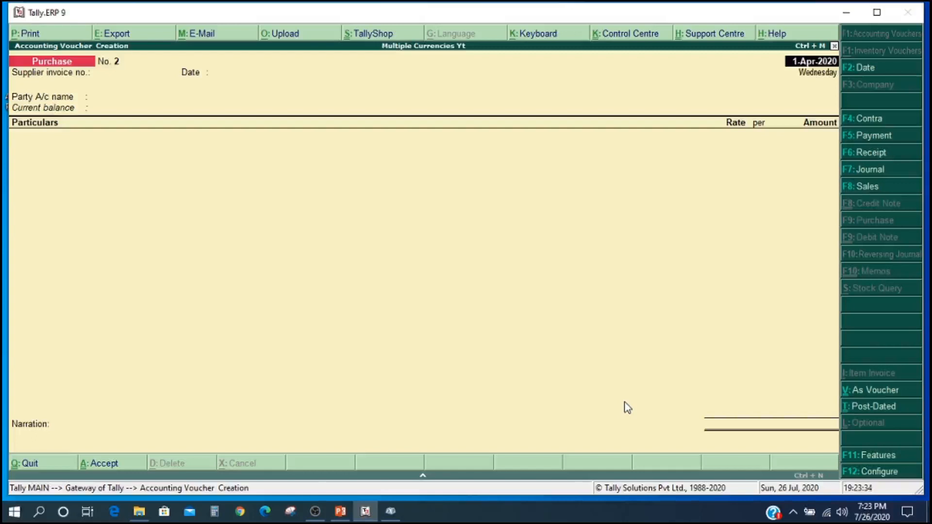
Start a Contra voucher dated 1-Apr-2020 to transfer funds into Hdfc Forex A/c from Hdfc Current A/c
{"action": "key", "text": "F4"}
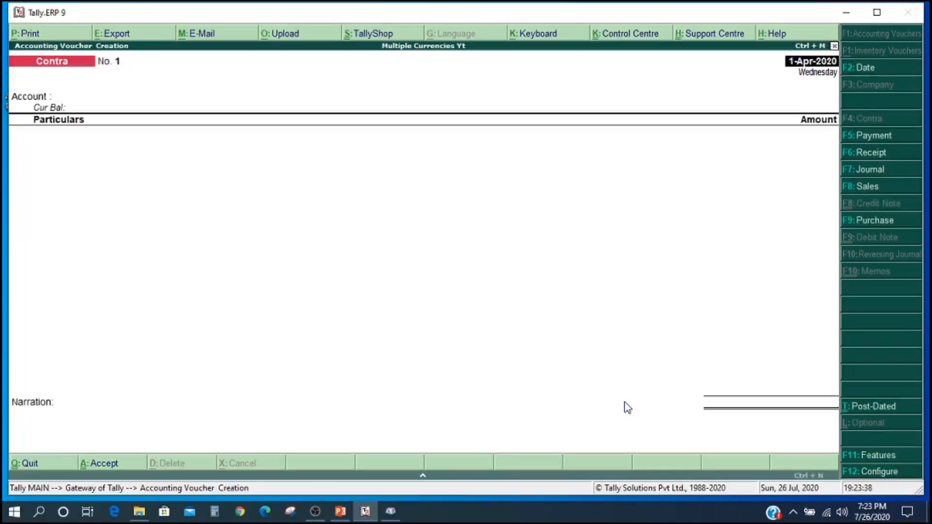
{"action": "key", "text": "Return"}
{"action": "key", "text": "Down"}
{"action": "key", "text": "Down"}
{"action": "key", "text": "Return"}
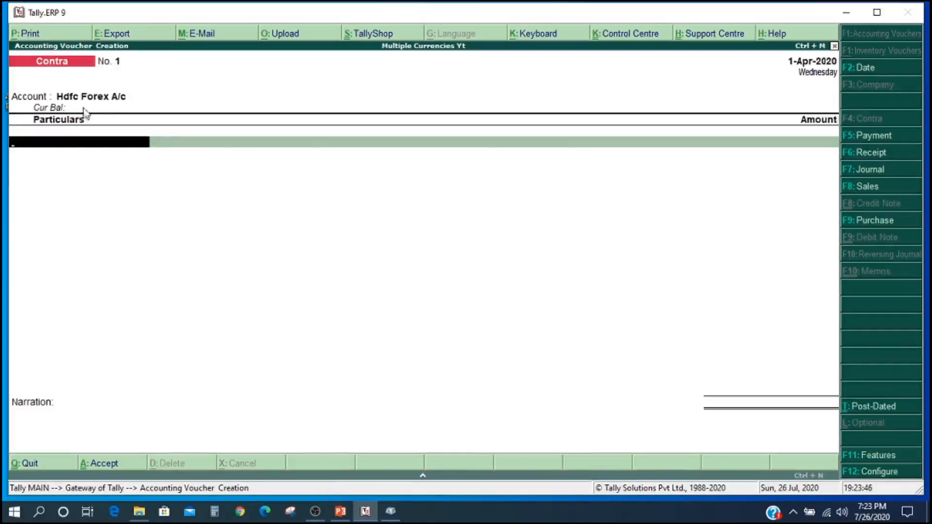
{"action": "key", "text": "space"}
{"action": "key", "text": "Down"}
{"action": "key", "text": "Down"}
{"action": "key", "text": "Return"}
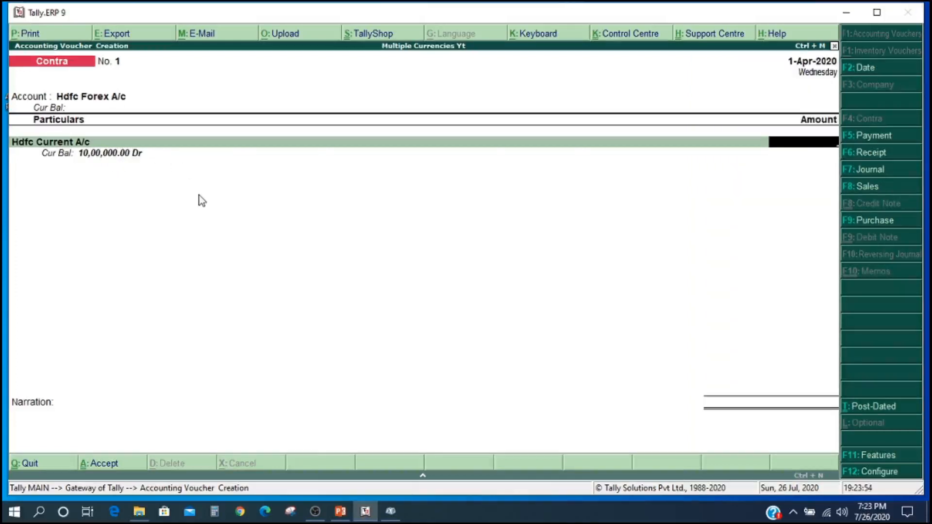
Set the transfer amount to $3000, keeping the exchange rate of ₹ 71/$
{"action": "type", "text": "$3000"}
{"action": "key", "text": "Return"}
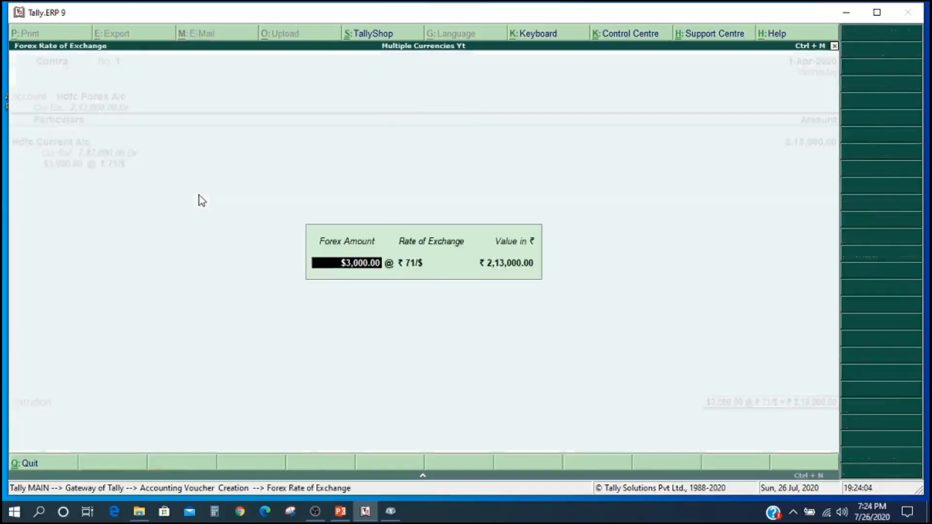
{"action": "key", "text": "Return"}
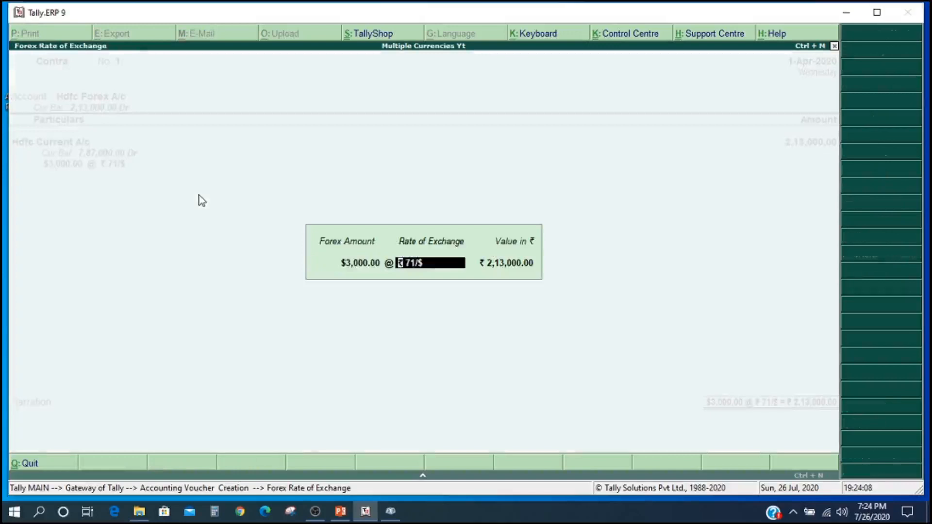
{"action": "key", "text": "Return"}
{"action": "key", "text": "Return"}
Allocate the Hdfc Current A/c amount as Cheque with range Not Applicable and instrument number 666666, dated 1-Apr-2020
{"action": "key", "text": "Return"}
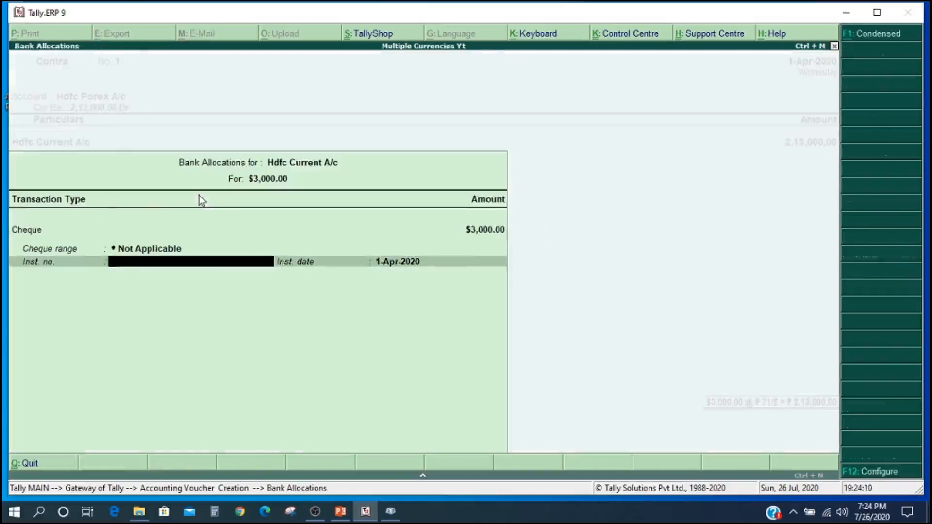
{"action": "type", "text": "666666"}
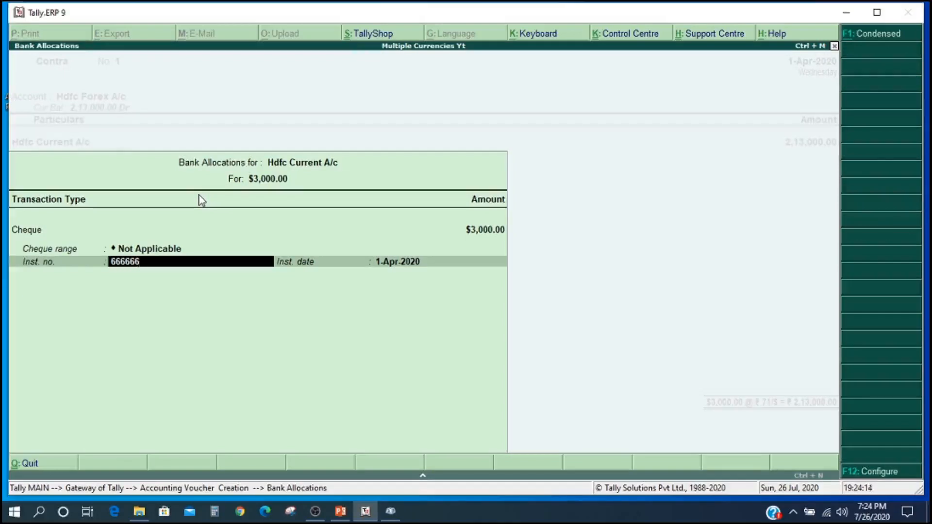
{"action": "key", "text": "Return"}
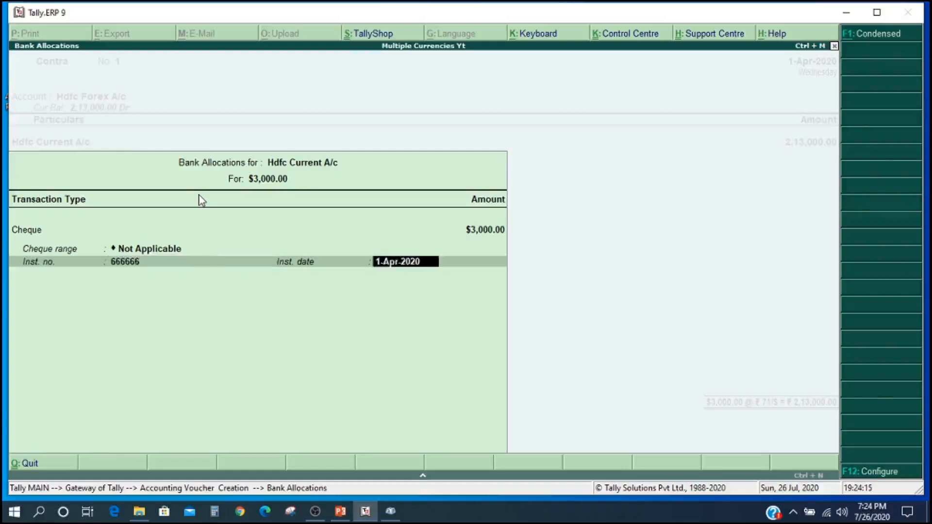
{"action": "key", "text": "Return"}
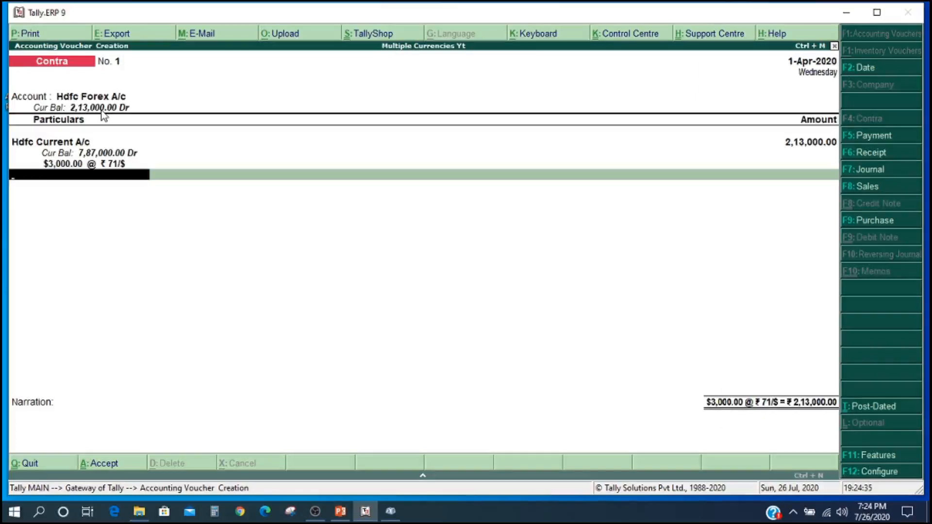
Accept the Cheque/DD allocation for Hdfc Forex A/c with instrument number 666666, leave the bank and narration blank, and save the Contra voucher
{"action": "key", "text": "Return"}
{"action": "key", "text": "Return"}
{"action": "key", "text": "Return"}
{"action": "key", "text": "Return"}
{"action": "key", "text": "Return"}
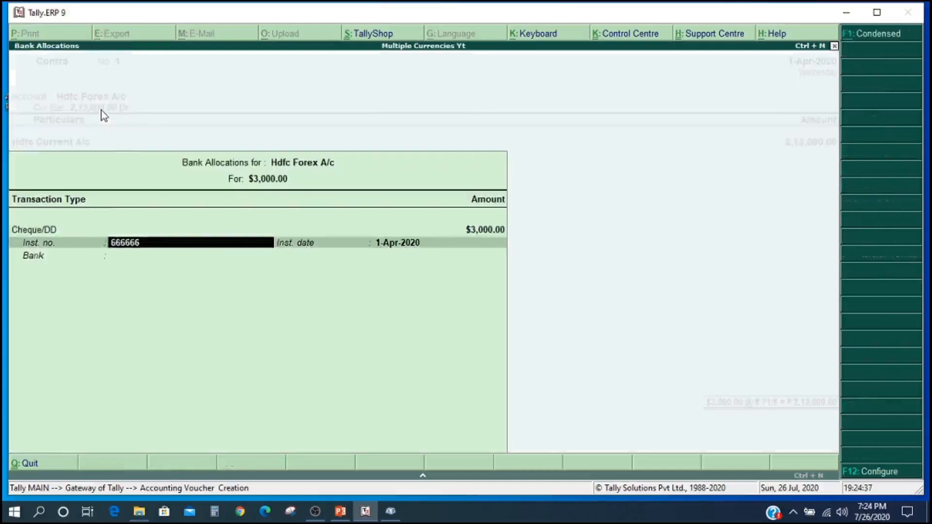
{"action": "key", "text": "Return"}
{"action": "key", "text": "Return"}
{"action": "key", "text": "Return"}
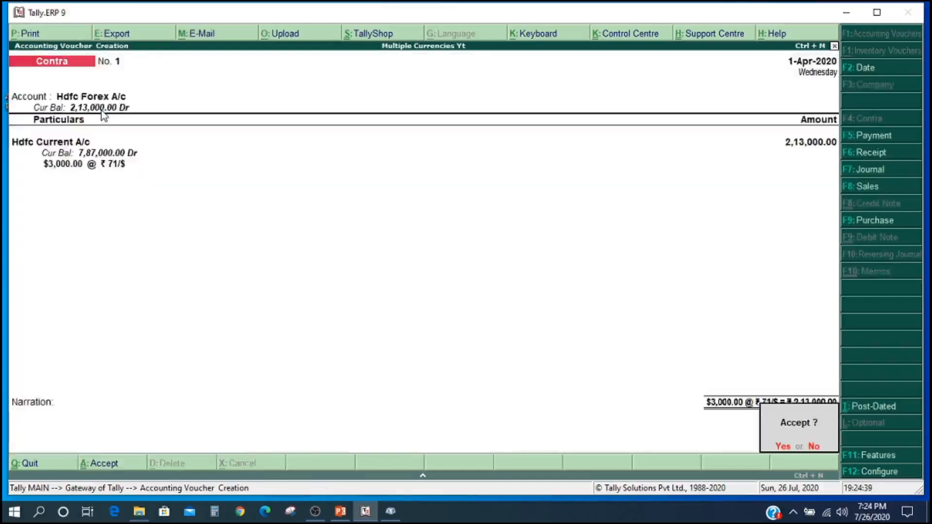
{"action": "key", "text": "Return"}
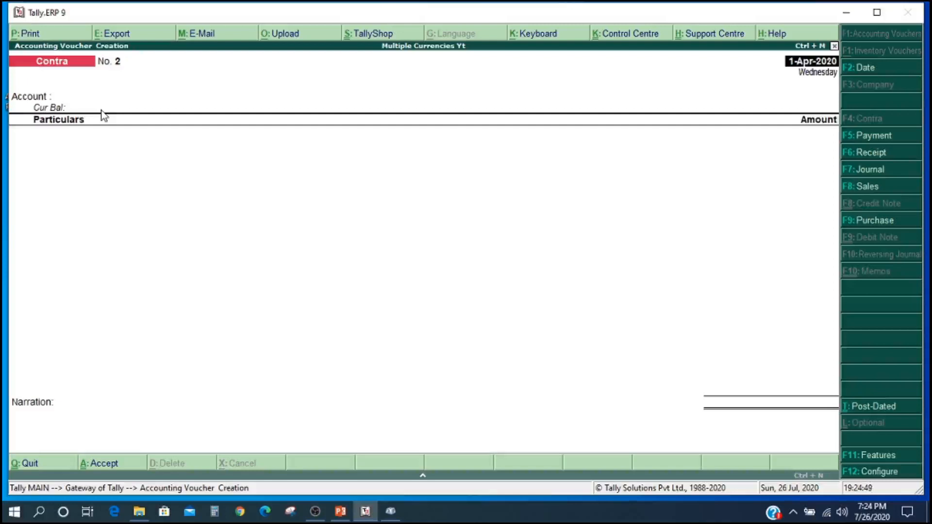
Start a Payment voucher dated 2-Apr-2020 with Hdfc Forex A/c as the paying account
{"action": "key", "text": "F5"}
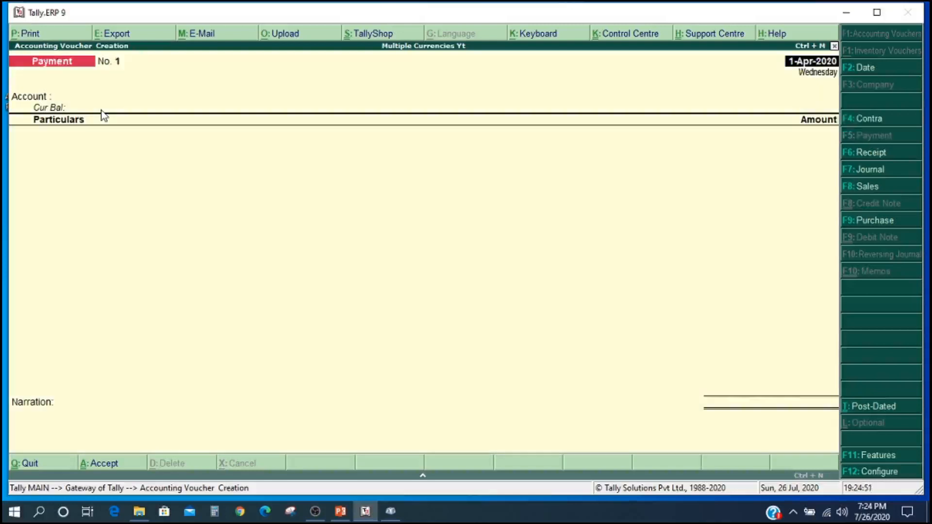
{"action": "type", "text": "2"}
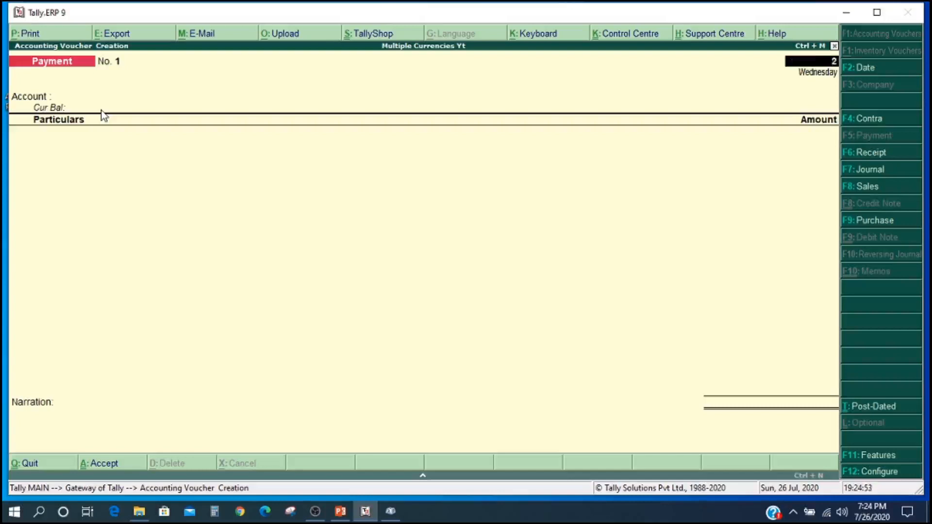
{"action": "type", "text": ".4"}
{"action": "key", "text": "Return"}
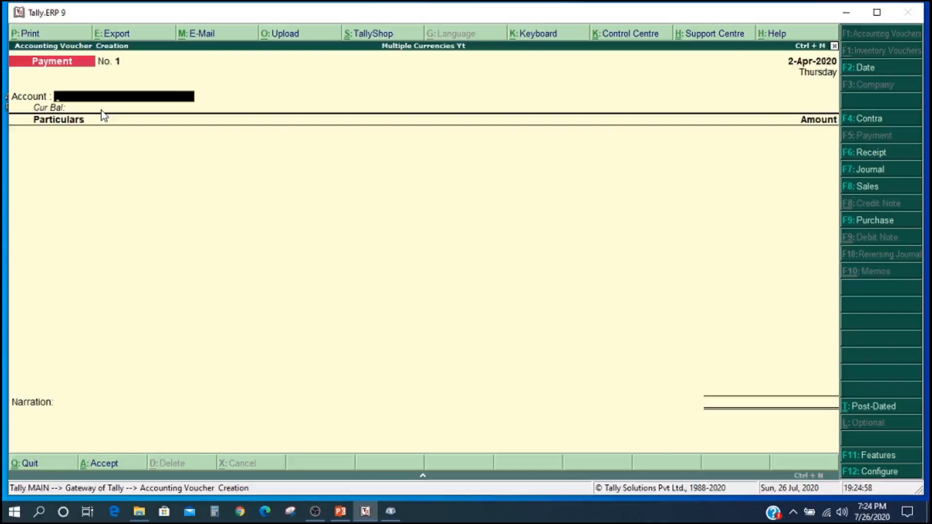
{"action": "key", "text": "Down"}
{"action": "key", "text": "Down"}
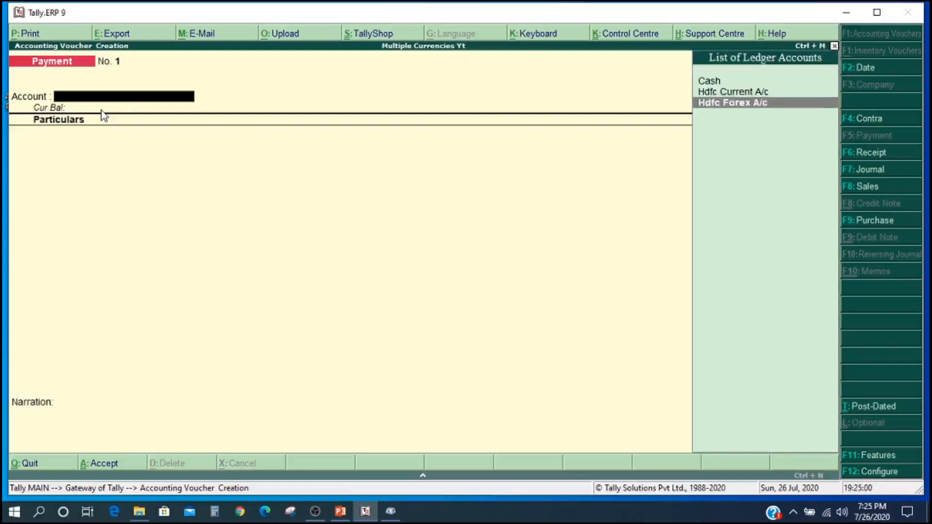
{"action": "key", "text": "Return"}
Select Us Supplier as the ledger being paid in the Payment voucher
{"action": "key", "text": "Down"}
{"action": "key", "text": "Down"}
{"action": "key", "text": "Down"}
{"action": "key", "text": "Down"}
{"action": "key", "text": "Down"}
{"action": "key", "text": "Down"}
{"action": "key", "text": "Return"}
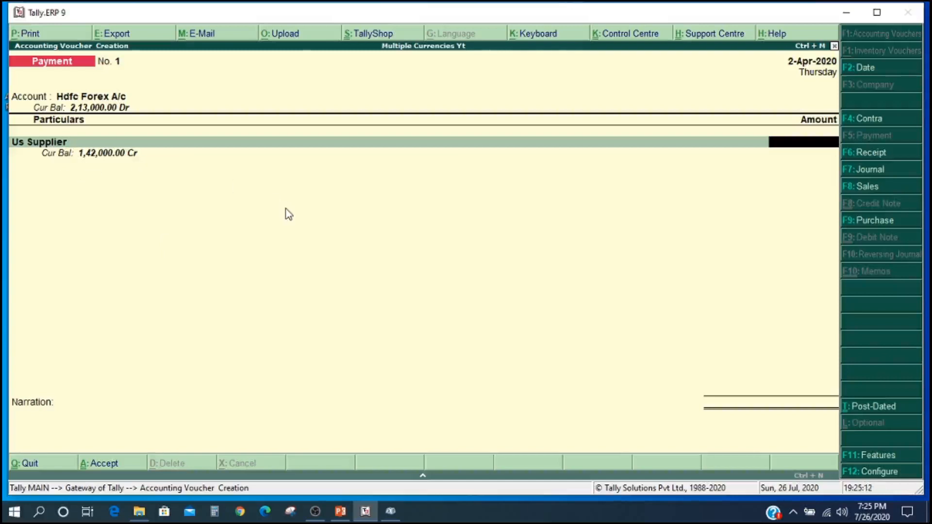
Set the Us Supplier payment amount to $1000, keeping the exchange rate of ₹ 71/$
{"action": "type", "text": "$1000"}
{"action": "key", "text": "Return"}
{"action": "key", "text": "Return"}
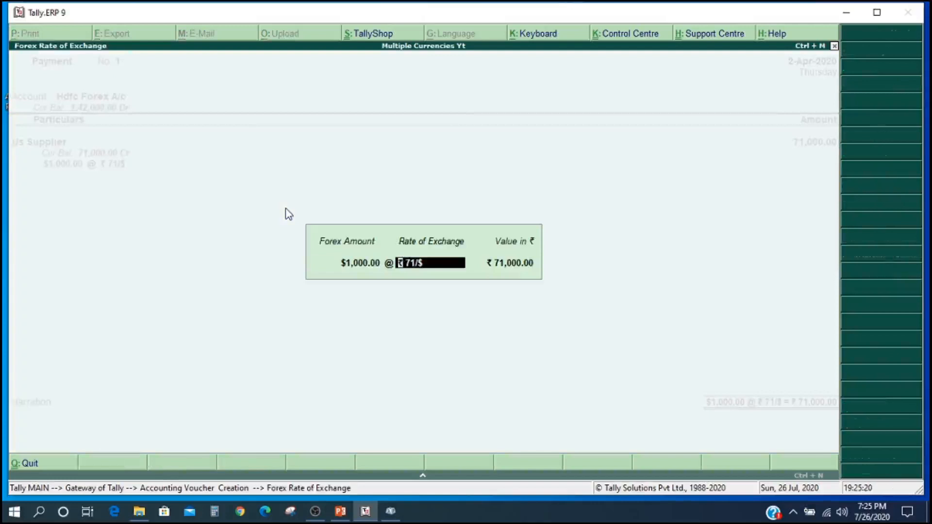
{"action": "key", "text": "Return"}
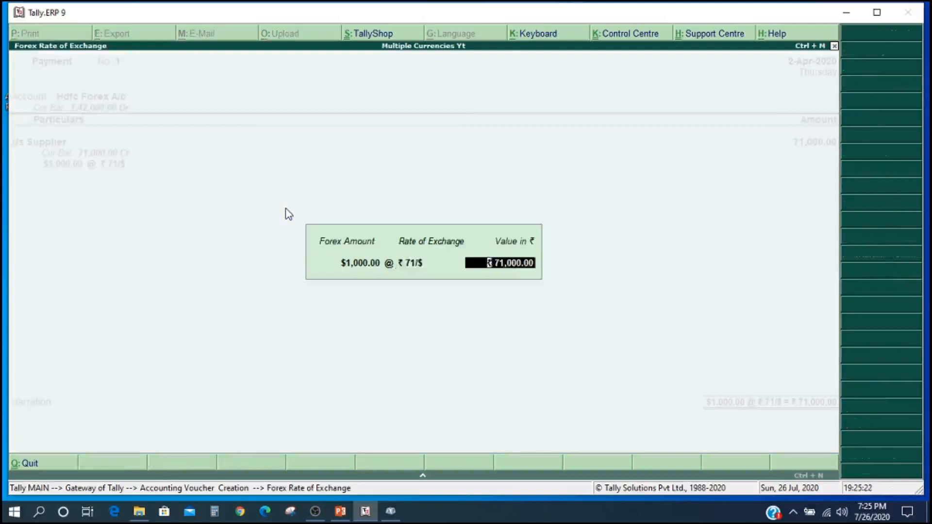
{"action": "key", "text": "Return"}
Allocate the $1,000.00 payment as Agst Ref to the supplier's pending bill 12345
{"action": "key", "text": "Return"}
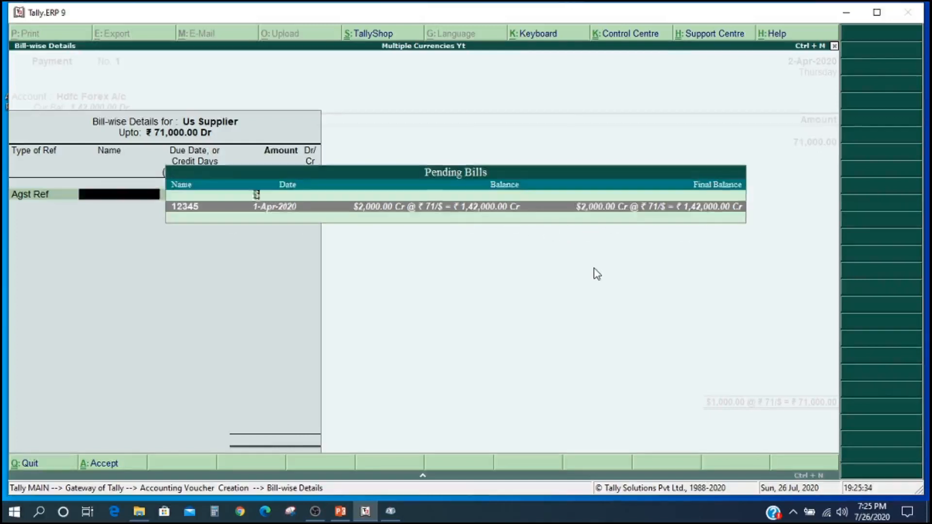
{"action": "key", "text": "Return"}
{"action": "key", "text": "Return"}
{"action": "key", "text": "Return"}
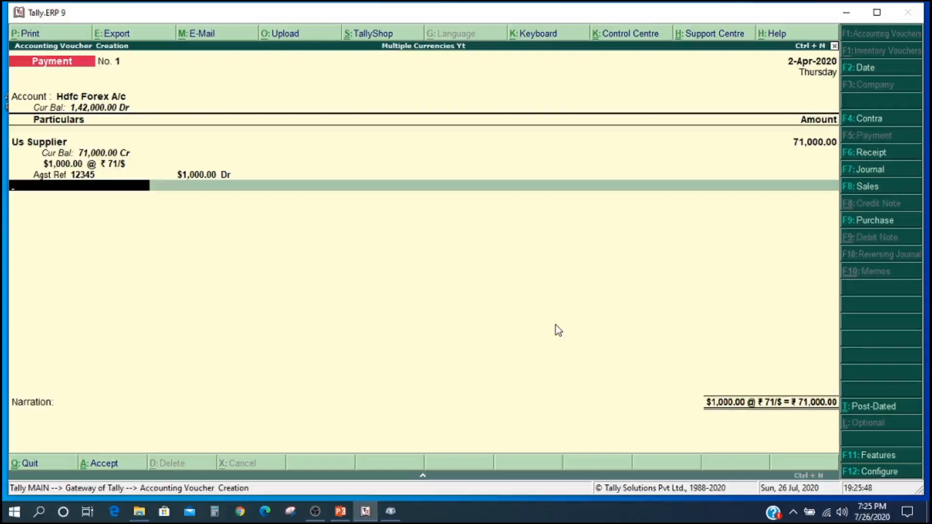
Allocate the Hdfc Forex A/c amount as Cheque with instrument number 777777, dated 2-Apr-2020, and leave the narration blank
{"action": "key", "text": "Return"}
{"action": "key", "text": "Return"}
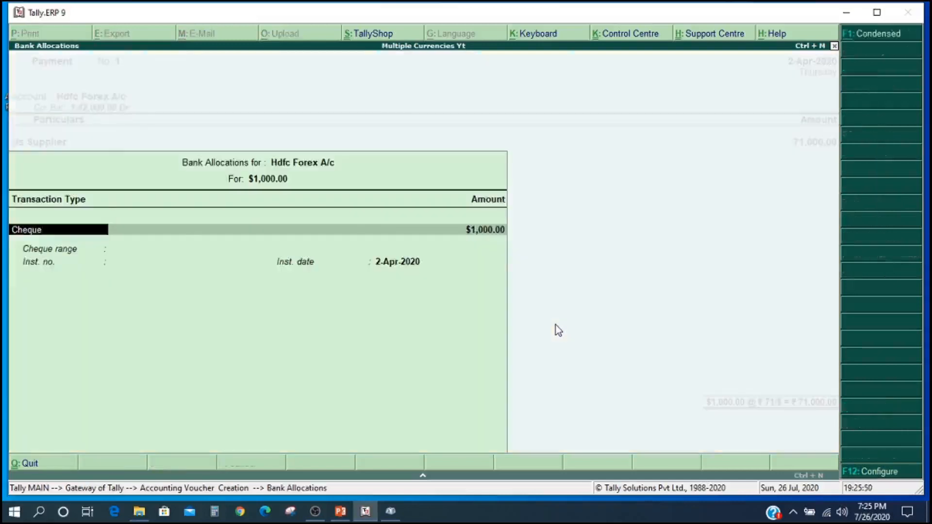
{"action": "type", "text": "777777"}
{"action": "key", "text": "Return"}
{"action": "key", "text": "Return"}
{"action": "key", "text": "Return"}
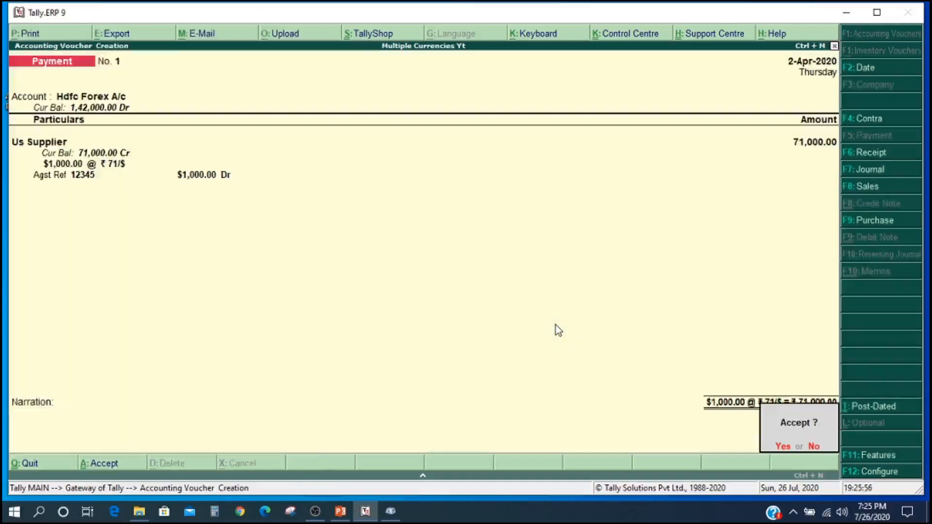
Save the Payment voucher and quit voucher entry back to the Gateway of Tally
{"action": "key", "text": "Return"}
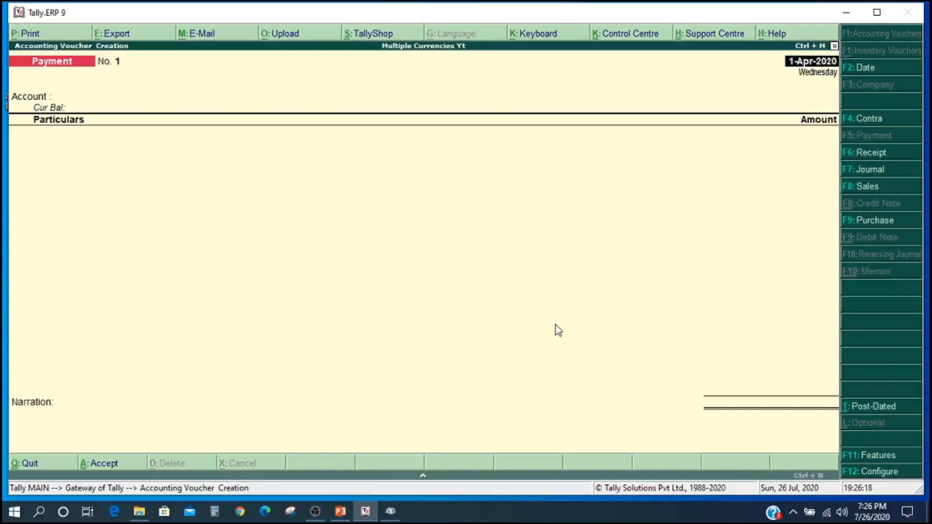
{"action": "key", "text": "Escape"}
{"action": "key", "text": "Escape"}
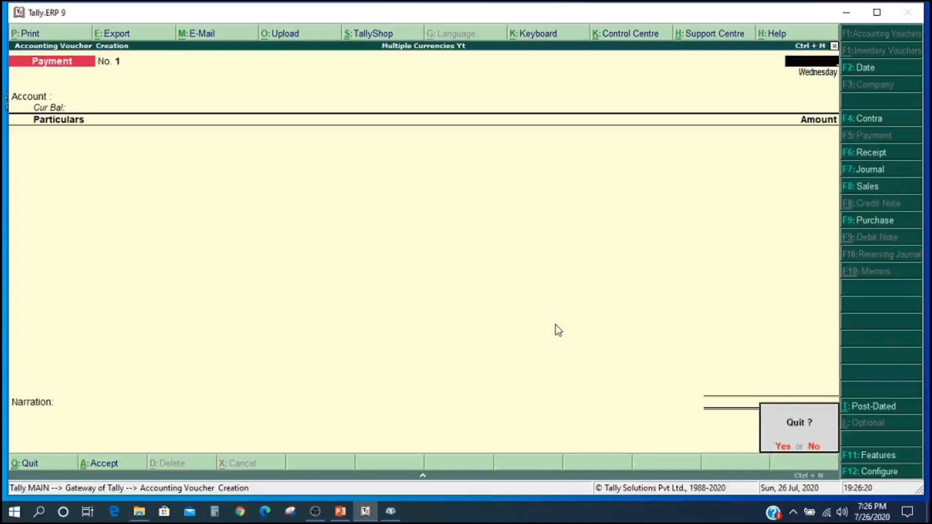
{"action": "key", "text": "Return"}
{"action": "key", "text": "Escape"}
{"action": "key", "text": "Escape"}
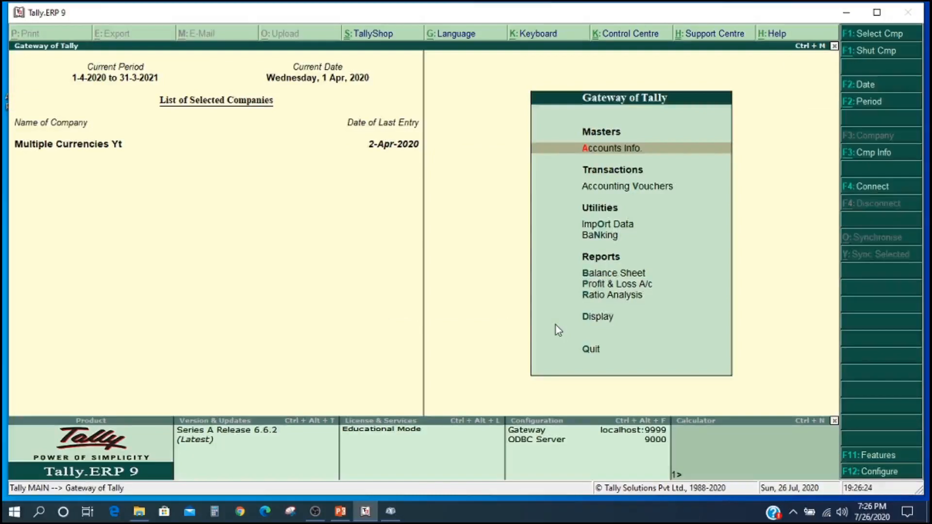
Display the ledger vouchers of Us Supplier from the account books
{"action": "key", "text": "d"}
{"action": "key", "text": "Down"}
{"action": "key", "text": "Down"}
{"action": "key", "text": "Return"}
{"action": "key", "text": "Down"}
{"action": "key", "text": "Return"}
{"action": "key", "text": "Down"}
{"action": "key", "text": "Down"}
{"action": "key", "text": "Down"}
{"action": "key", "text": "Down"}
{"action": "key", "text": "Down"}
{"action": "key", "text": "Down"}
{"action": "key", "text": "Down"}
{"action": "key", "text": "Down"}
{"action": "key", "text": "Down"}
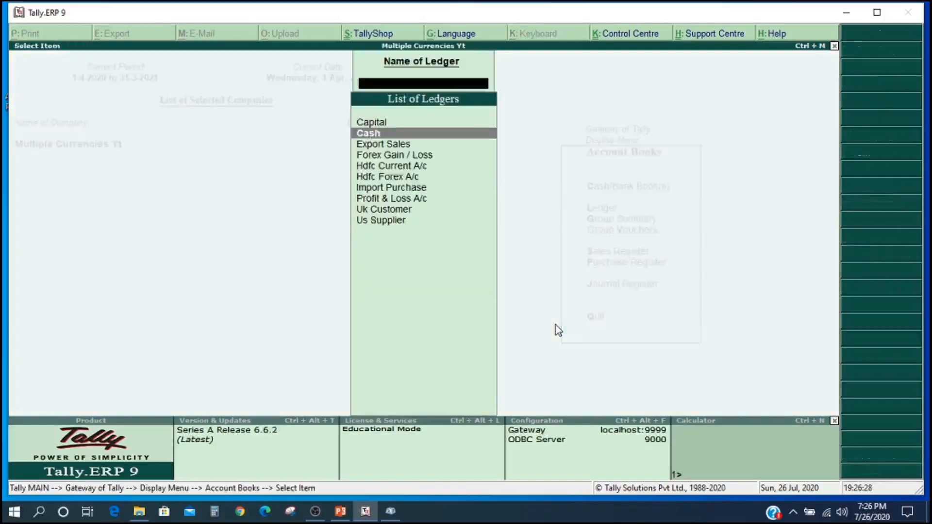
{"action": "key", "text": "Return"}
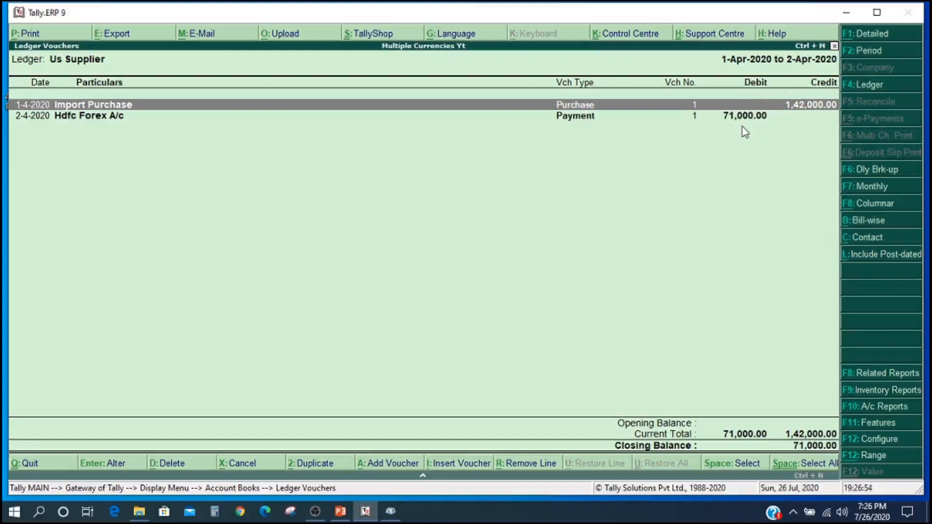
Configure the Us Supplier ledger report to show Forex transactions only, then return to the Gateway of Tally
{"action": "key", "text": "F12"}
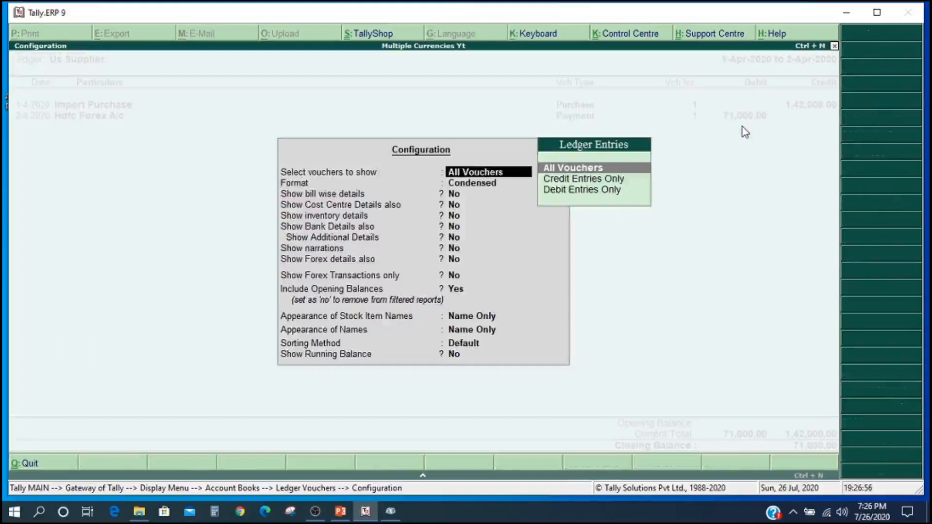
{"action": "key", "text": "Return"}
{"action": "key", "text": "Return"}
{"action": "key", "text": "Return"}
{"action": "key", "text": "Return"}
{"action": "key", "text": "Return"}
{"action": "key", "text": "Return"}
{"action": "key", "text": "Return"}
{"action": "key", "text": "Return"}
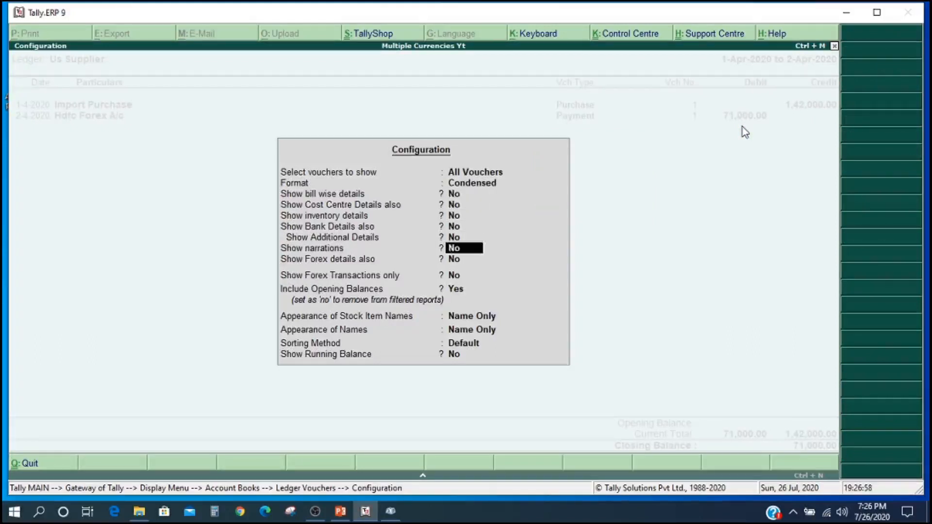
{"action": "key", "text": "Return"}
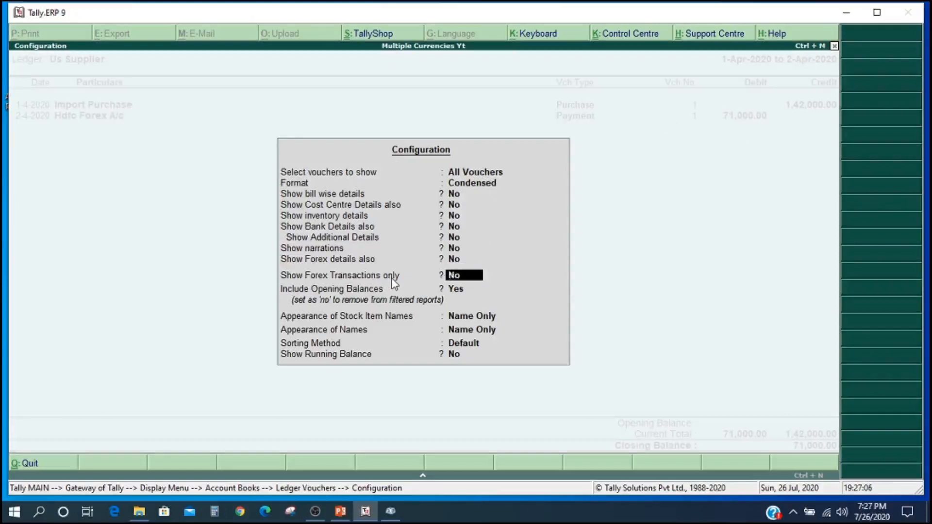
{"action": "type", "text": "y"}
{"action": "key", "text": "Return"}
{"action": "key", "text": "Return"}
{"action": "key", "text": "Return"}
{"action": "key", "text": "Return"}
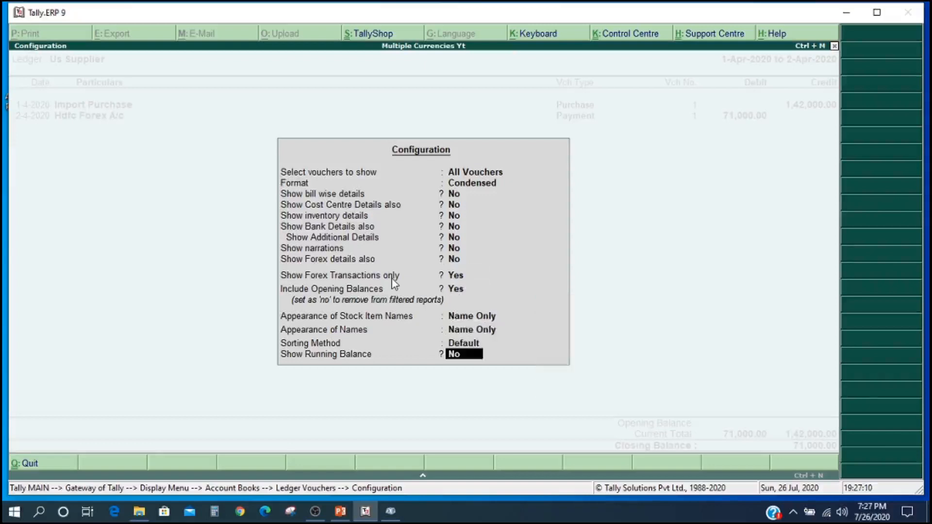
{"action": "key", "text": "Return"}
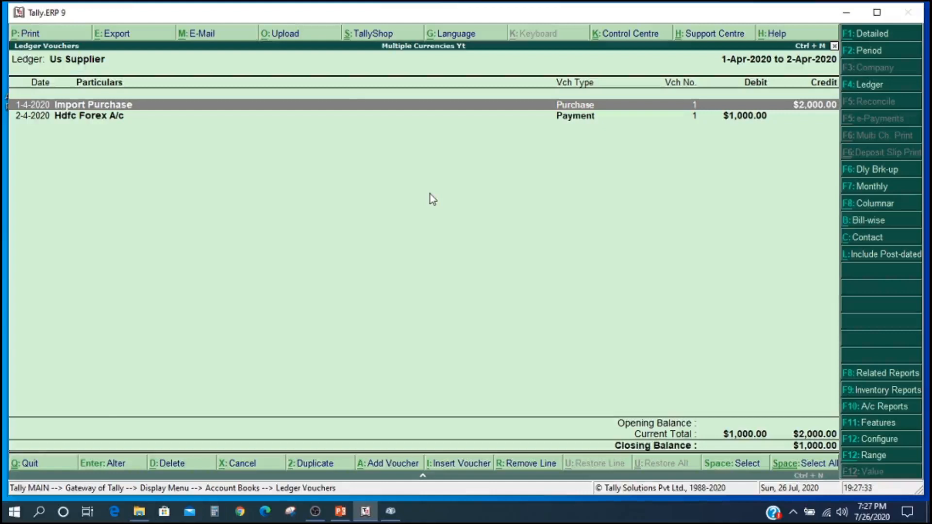
{"action": "key", "text": "Escape"}
{"action": "key", "text": "Escape"}
{"action": "key", "text": "Escape"}
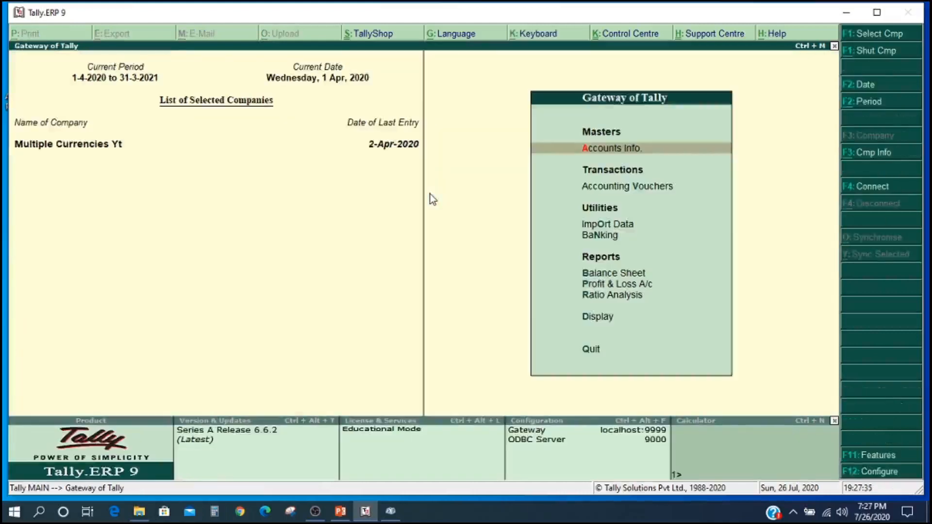
Display the Bills Payable outstandings report in detailed format
{"action": "key", "text": "Down"}
{"action": "key", "text": "Down"}
{"action": "key", "text": "Down"}
{"action": "key", "text": "Down"}
{"action": "key", "text": "Down"}
{"action": "key", "text": "Down"}
{"action": "key", "text": "Down"}
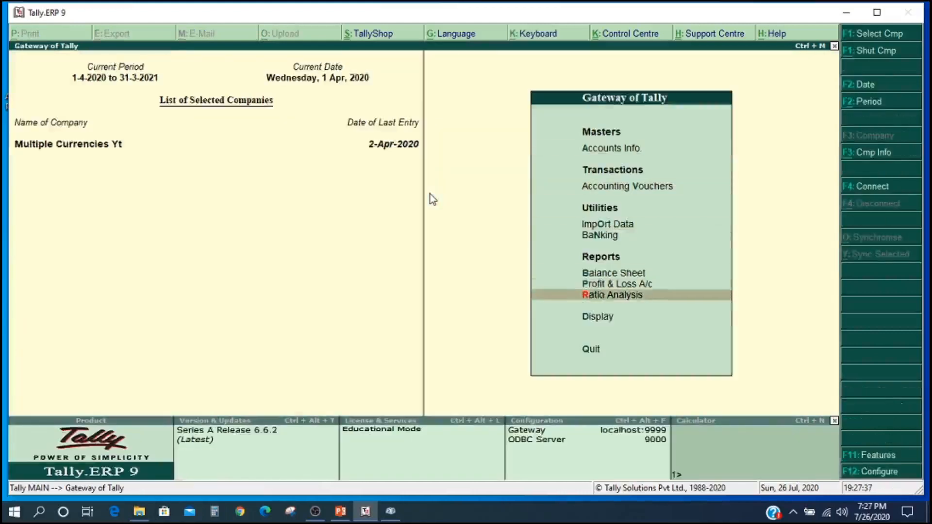
{"action": "key", "text": "Return"}
{"action": "key", "text": "Down"}
{"action": "key", "text": "Down"}
{"action": "key", "text": "Down"}
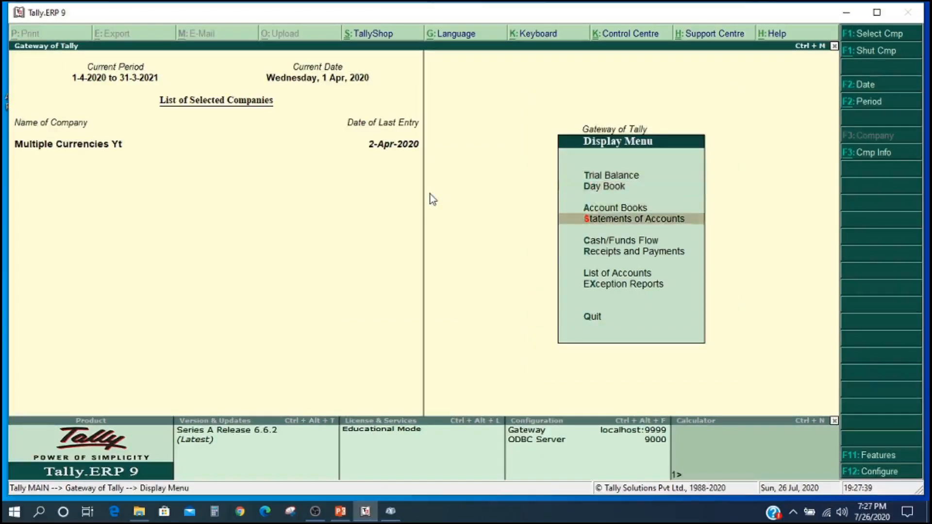
{"action": "key", "text": "Return"}
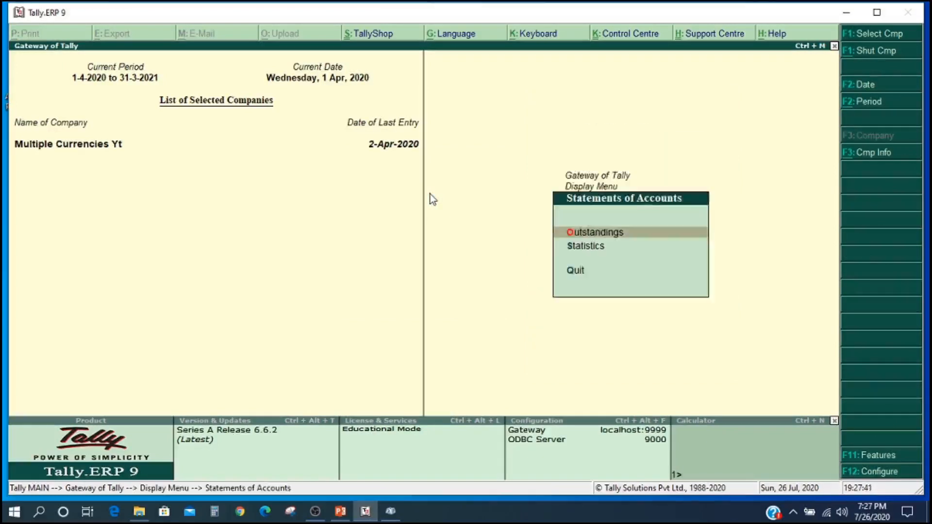
{"action": "key", "text": "Return"}
{"action": "key", "text": "Down"}
{"action": "key", "text": "Return"}
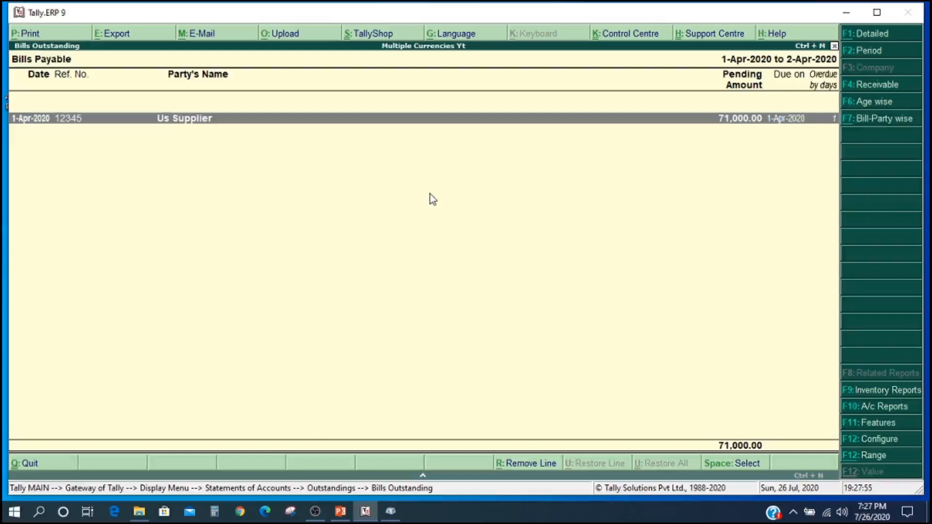
{"action": "key", "text": "alt+F1"}
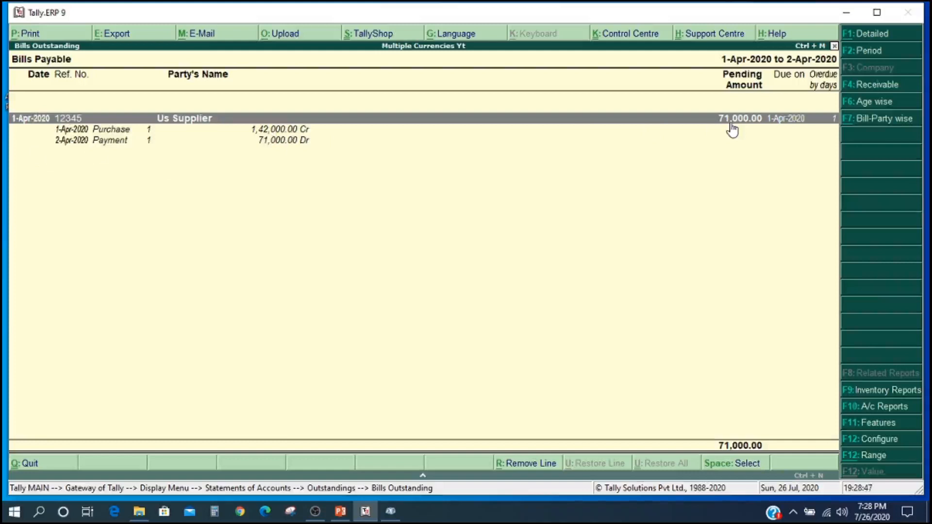
Configure the Bills Payable report to show bills in foreign exchange, then return to the Gateway of Tally
{"action": "key", "text": "F12"}
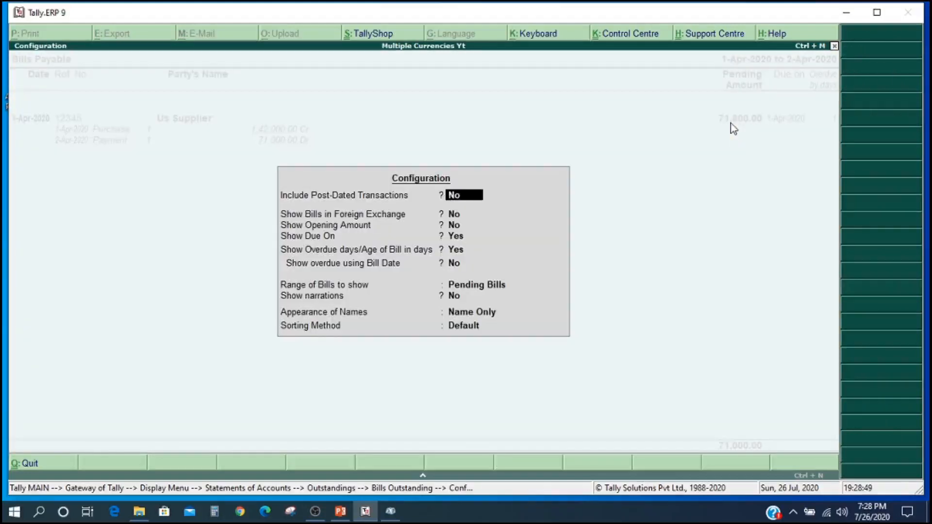
{"action": "key", "text": "Return"}
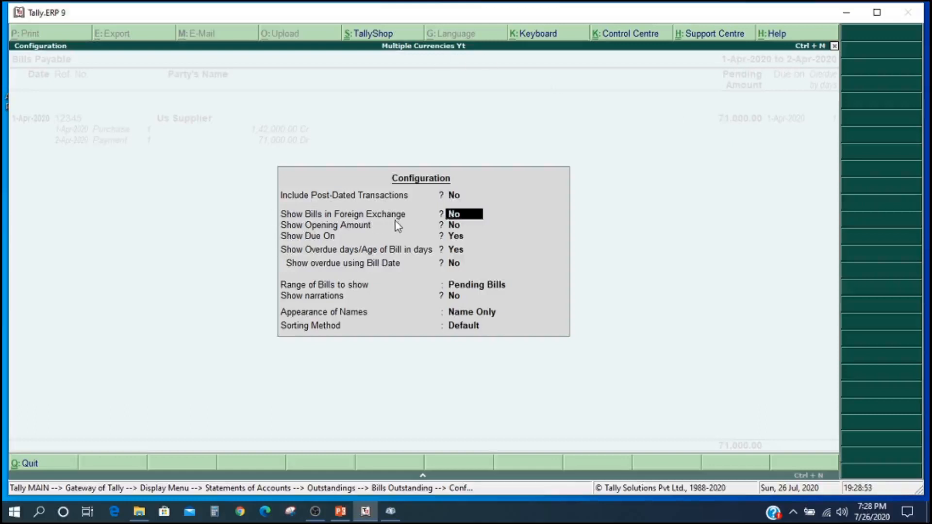
{"action": "type", "text": "y"}
{"action": "key", "text": "Return"}
{"action": "key", "text": "Return"}
{"action": "key", "text": "Return"}
{"action": "key", "text": "Return"}
{"action": "key", "text": "Return"}
{"action": "key", "text": "Return"}
{"action": "key", "text": "Return"}
{"action": "key", "text": "Return"}
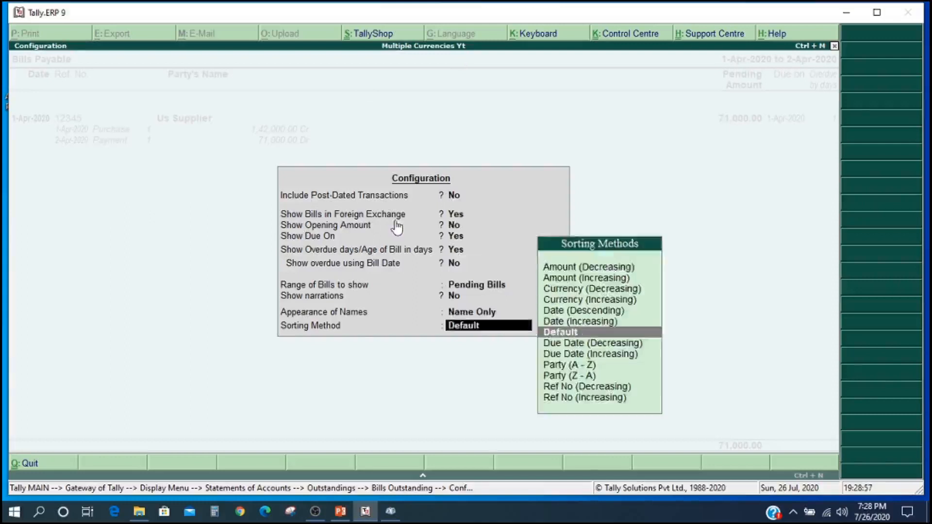
{"action": "key", "text": "Return"}
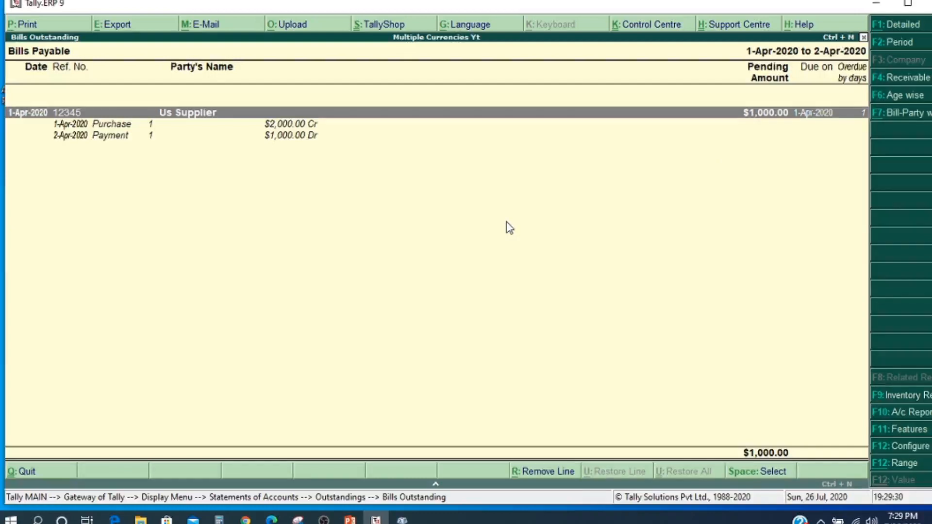
{"action": "key", "text": "Escape"}
{"action": "key", "text": "Escape"}
{"action": "key", "text": "Escape"}
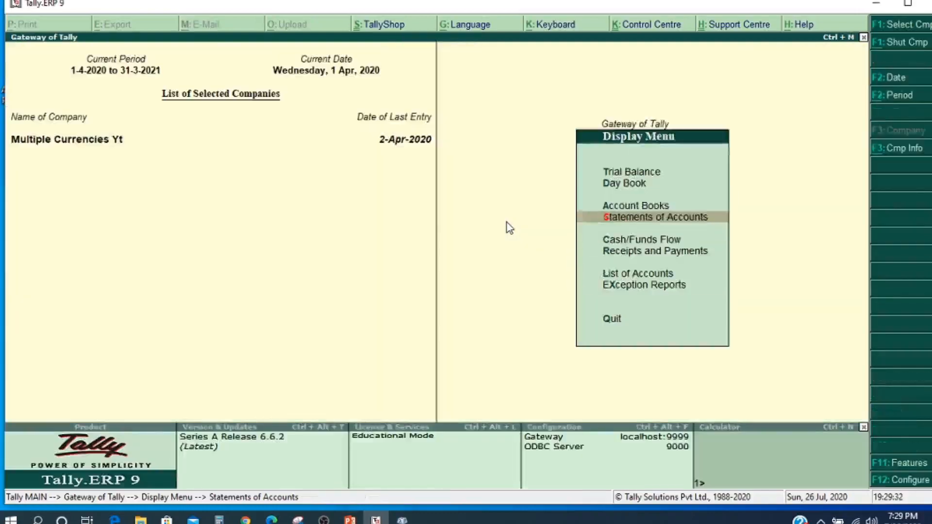
{"action": "key", "text": "Escape"}
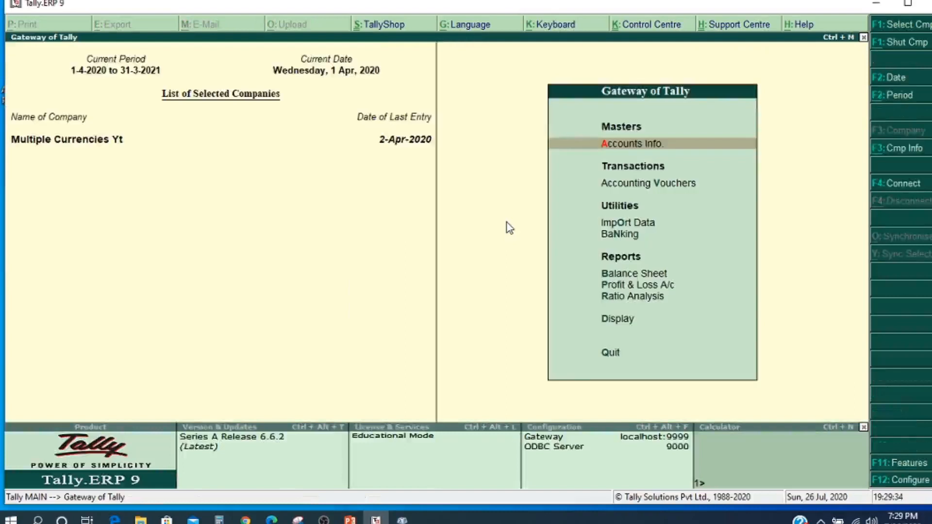
Open the Bank Reconciliation for Hdfc Forex A/c
{"action": "key", "text": "Down"}
{"action": "key", "text": "Down"}
{"action": "key", "text": "Down"}
{"action": "key", "text": "Return"}
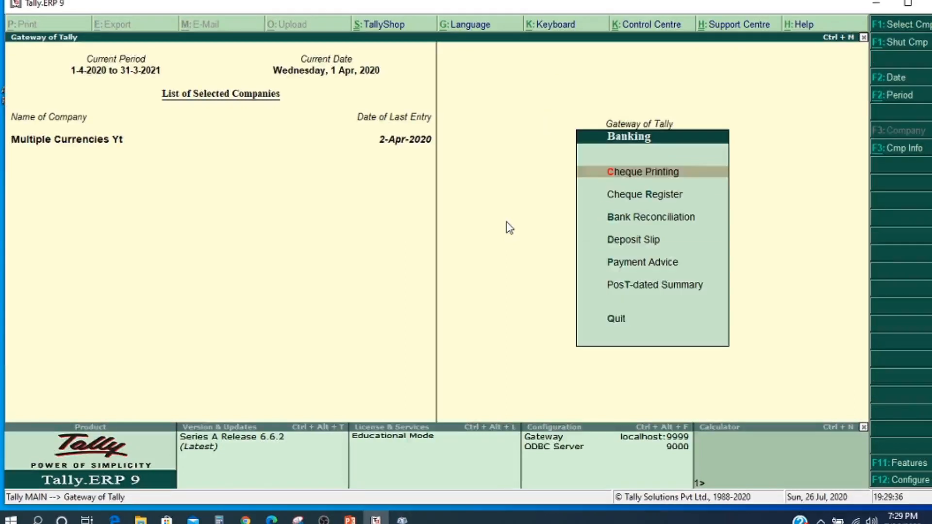
{"action": "key", "text": "Down"}
{"action": "key", "text": "Down"}
{"action": "key", "text": "Return"}
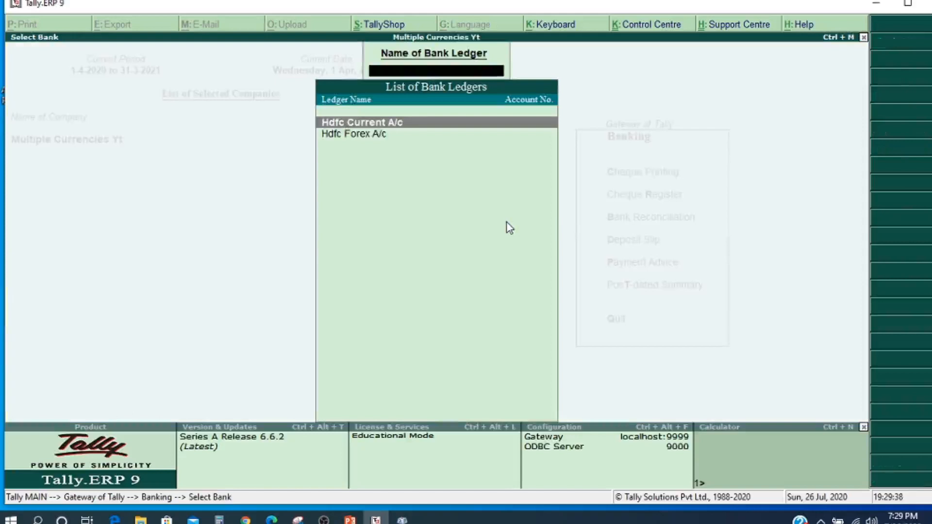
{"action": "key", "text": "Down"}
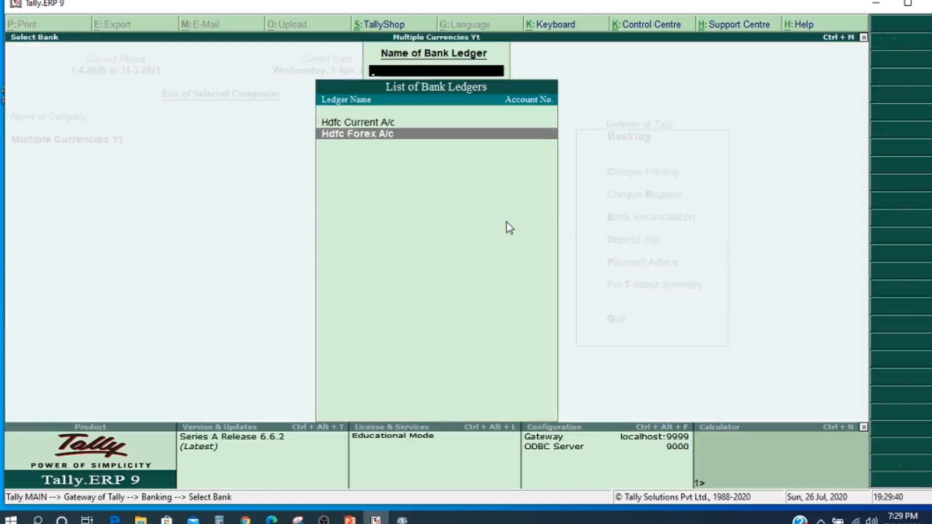
{"action": "key", "text": "Return"}
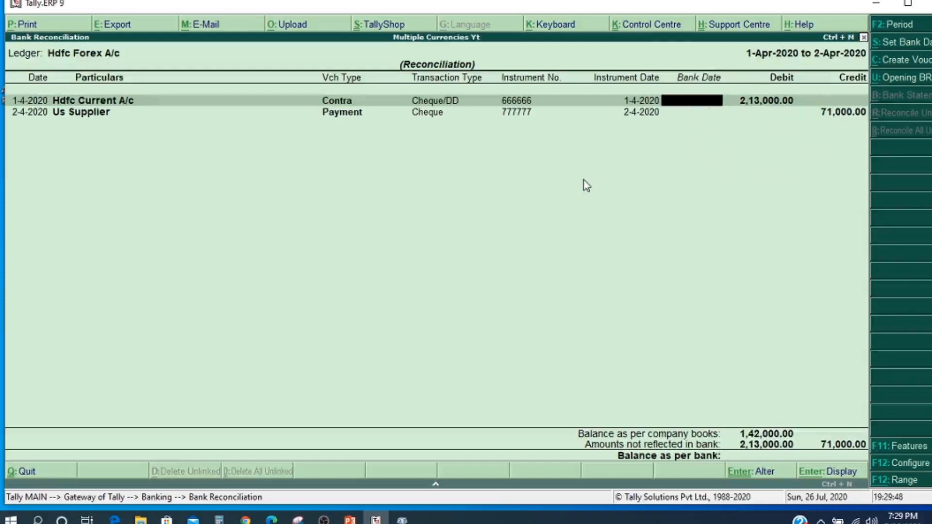
Configure the Hdfc Forex A/c reconciliation to show Forex transactions only, then quit back to the Gateway of Tally
{"action": "key", "text": "F12"}
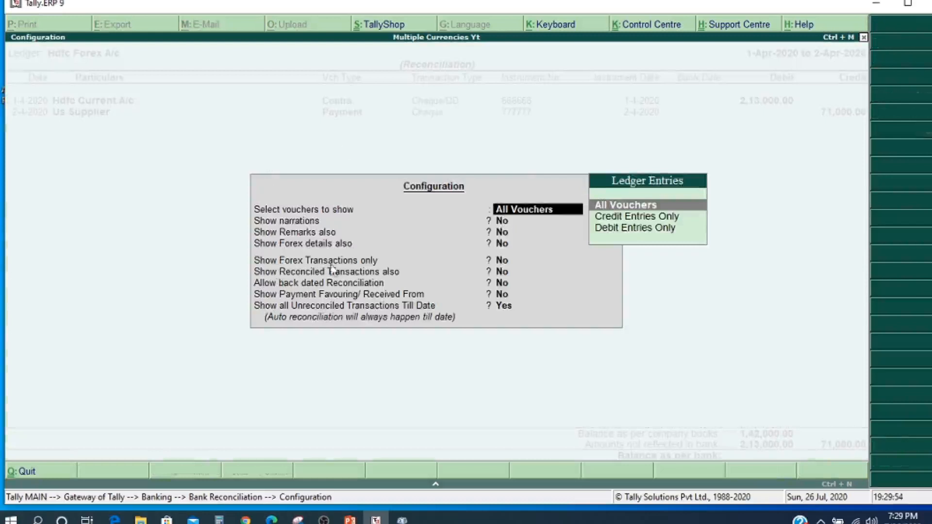
{"action": "key", "text": "Return"}
{"action": "key", "text": "Return"}
{"action": "key", "text": "Return"}
{"action": "key", "text": "Return"}
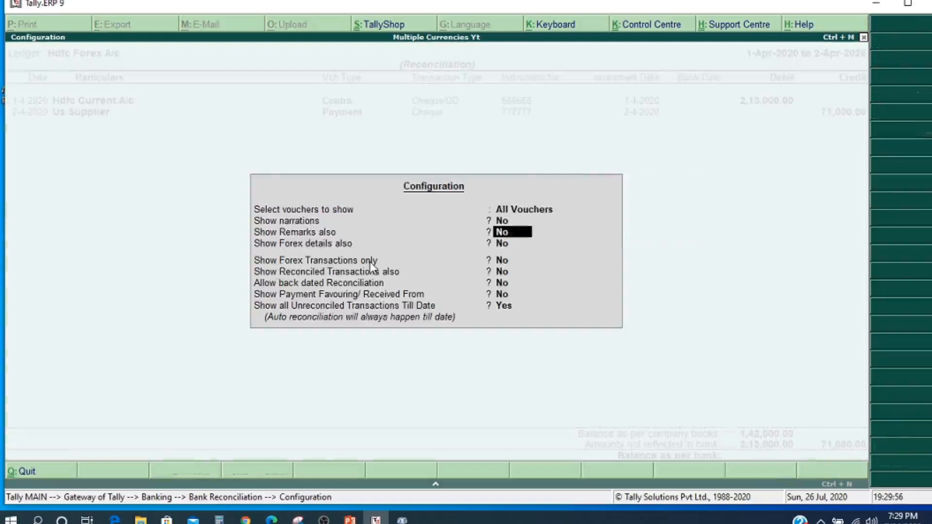
{"action": "type", "text": "y"}
{"action": "key", "text": "Return"}
{"action": "key", "text": "Return"}
{"action": "key", "text": "Return"}
{"action": "key", "text": "Return"}
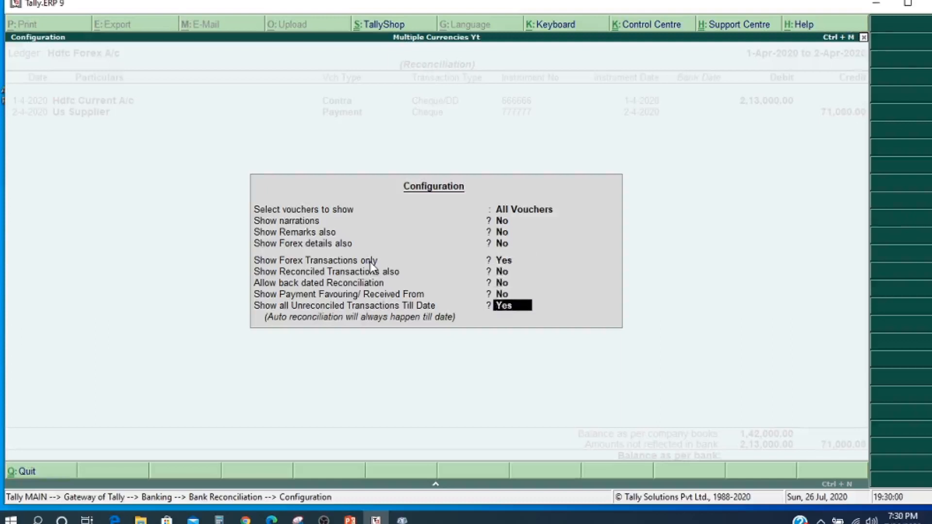
{"action": "key", "text": "Return"}
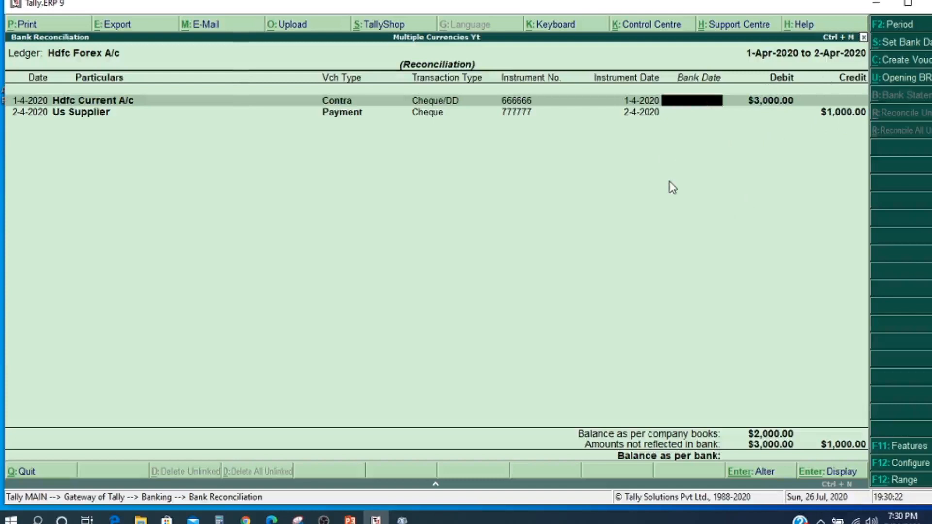
{"action": "key", "text": "Escape"}
{"action": "key", "text": "y"}
{"action": "key", "text": "Escape"}
{"action": "key", "text": "Escape"}
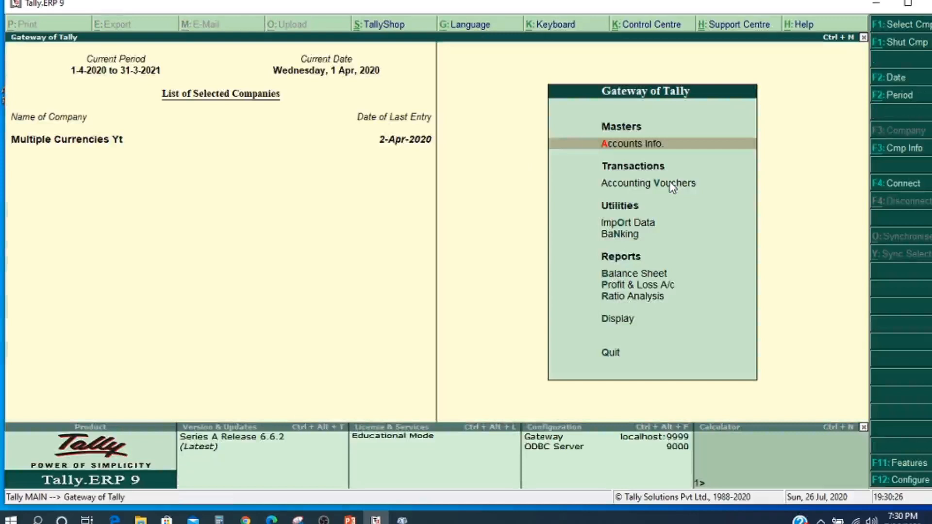